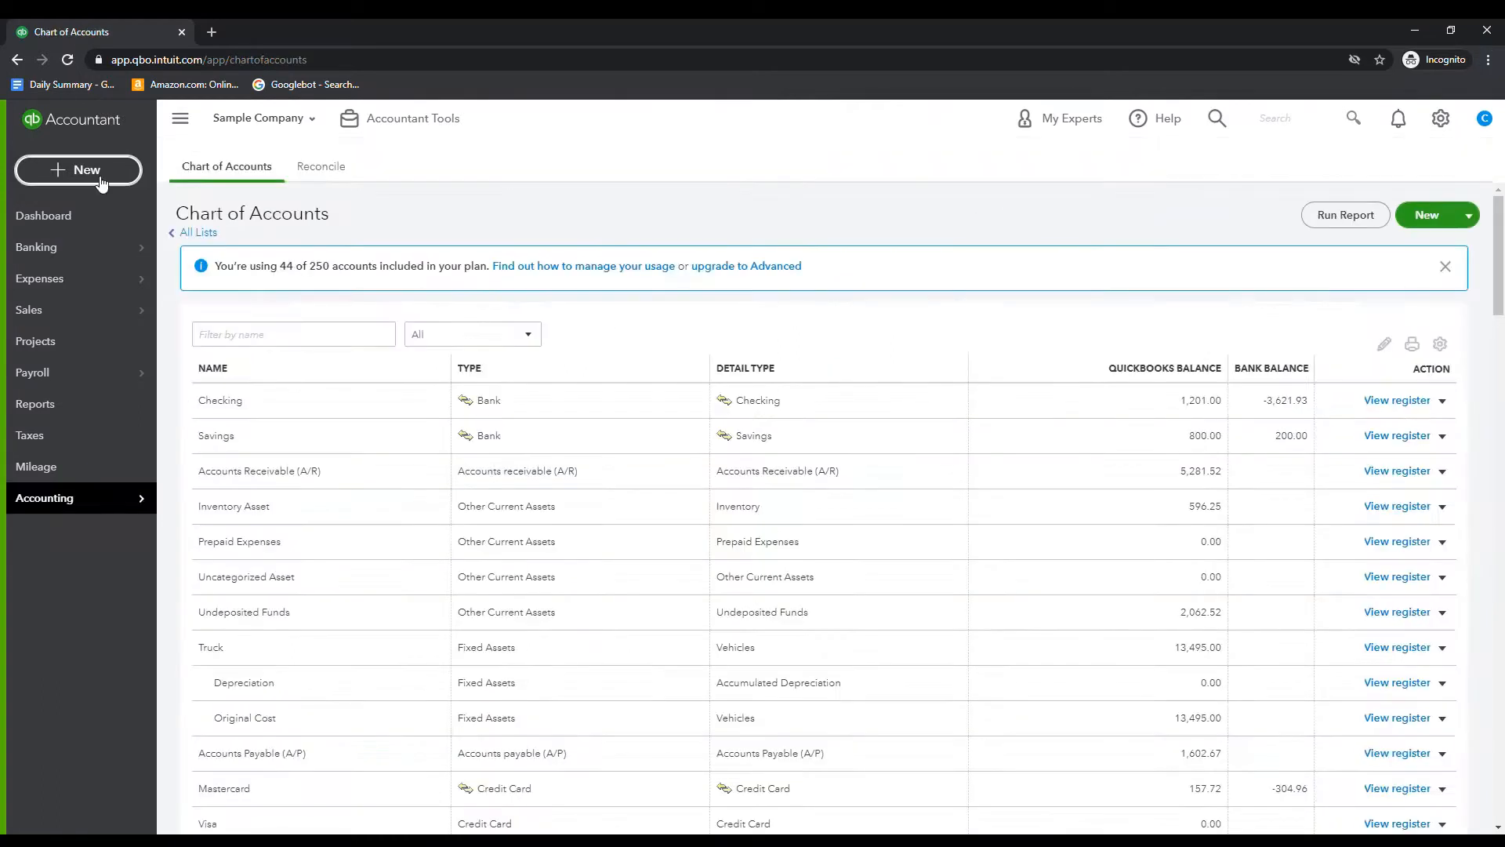
Start a new account in the chart of accounts with account type and detail type both set to Other Current Liabilities
click(85, 171)
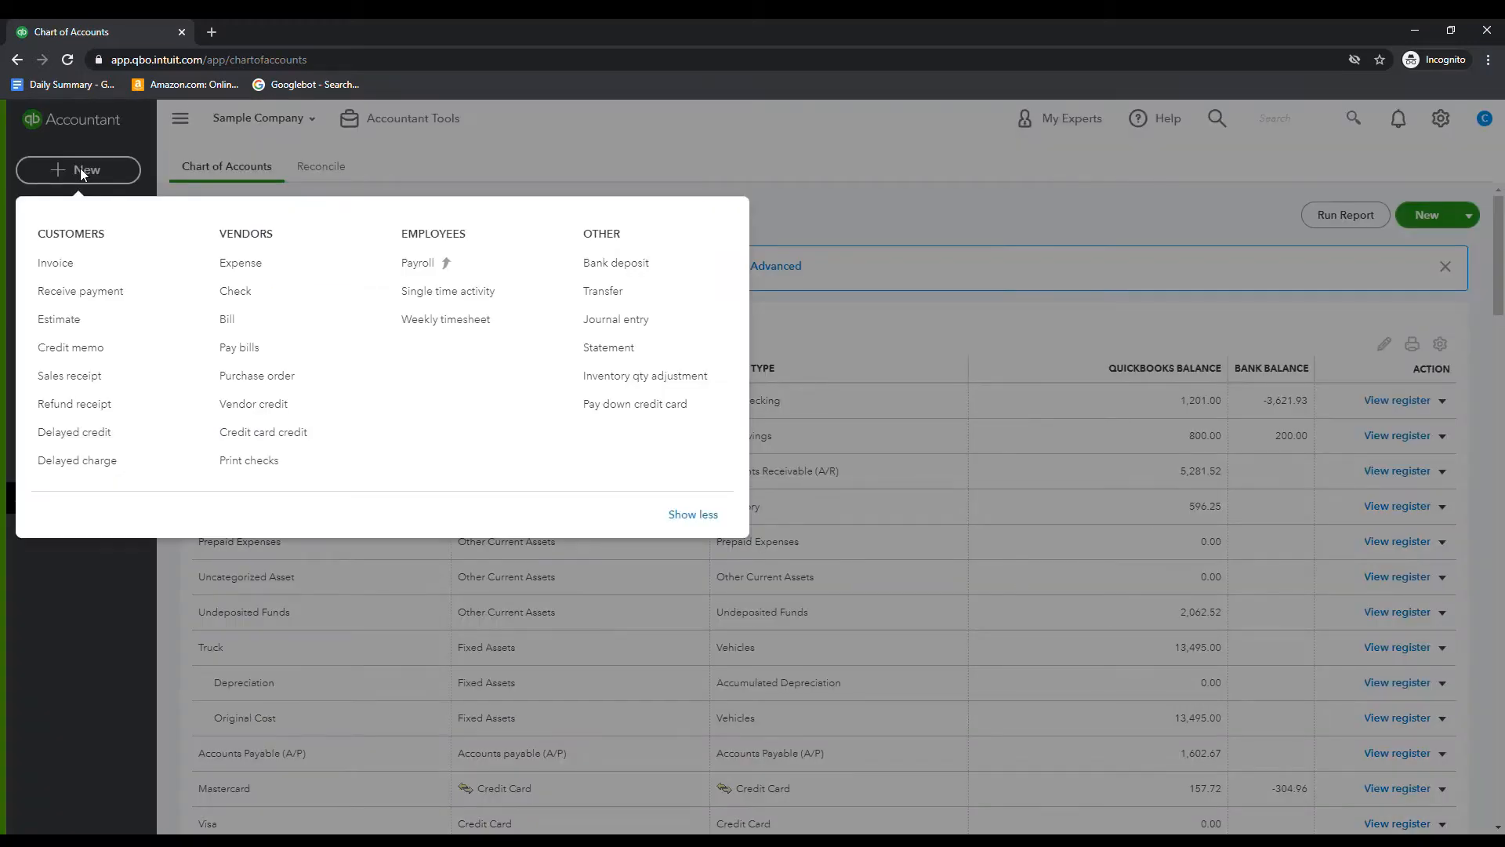
click(808, 158)
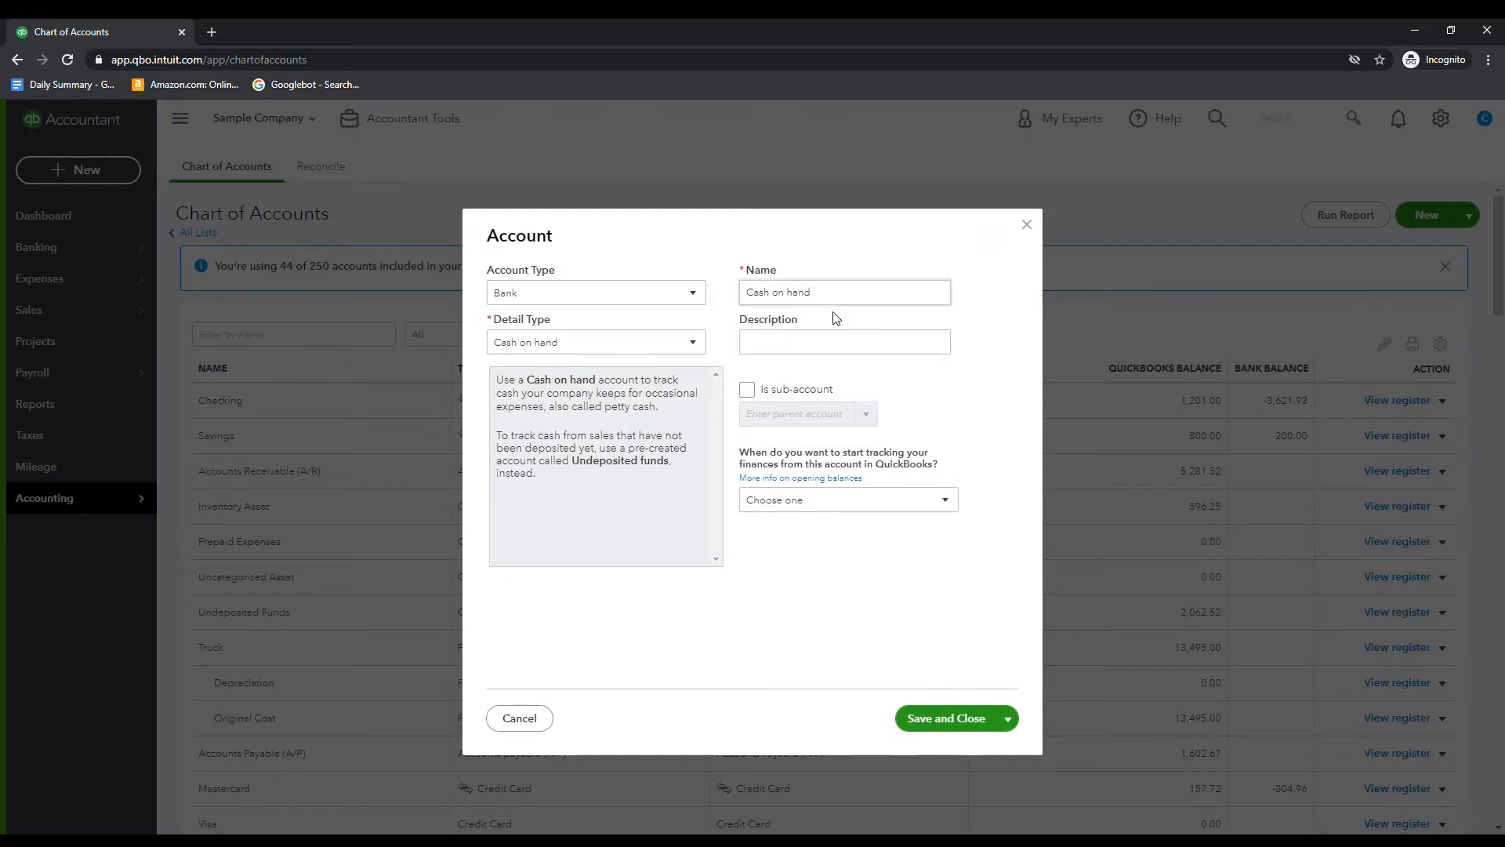
click(591, 301)
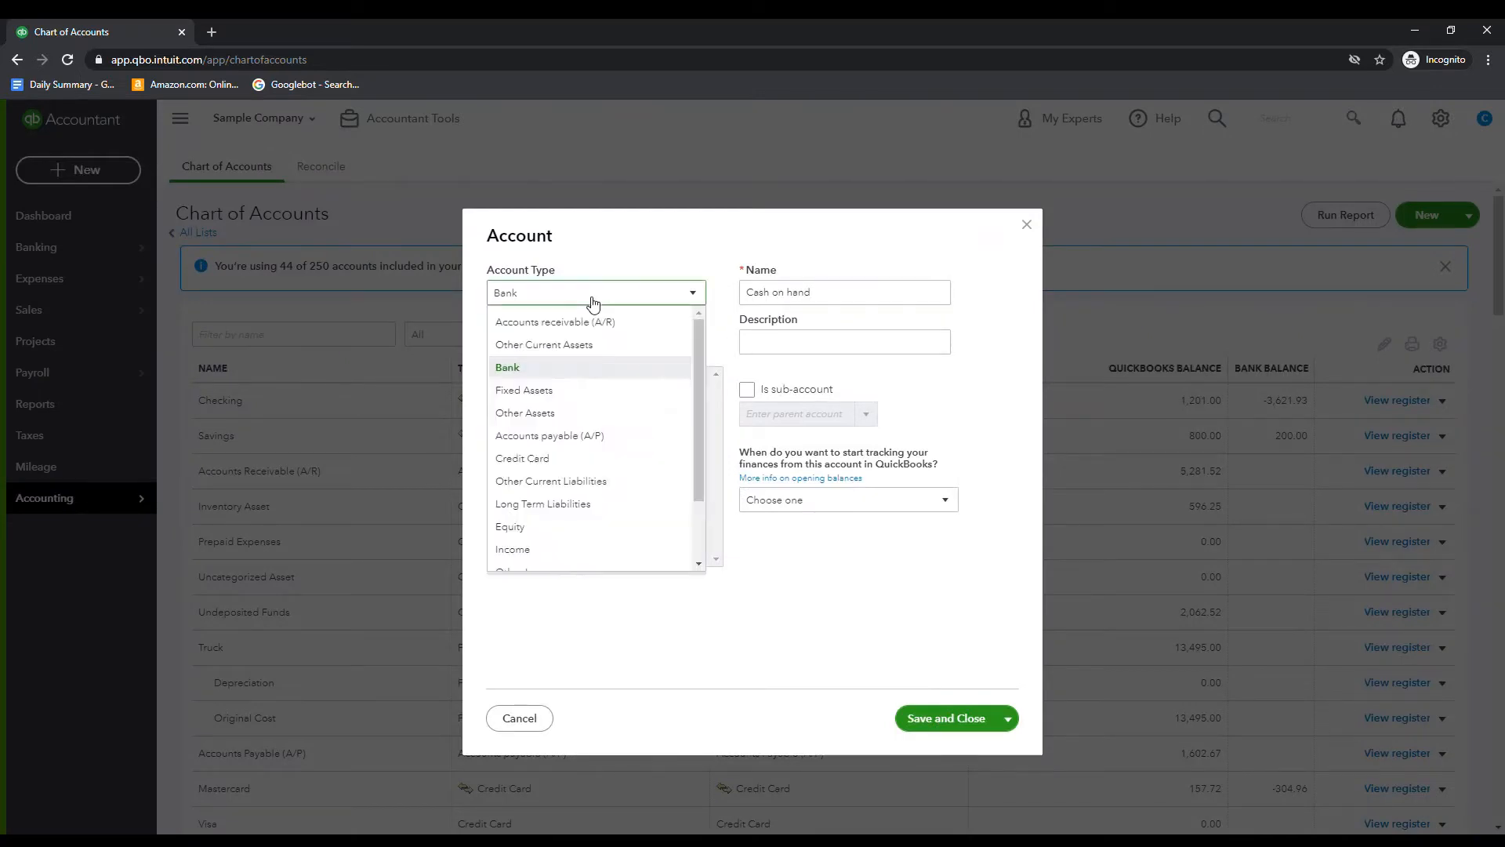
click(607, 482)
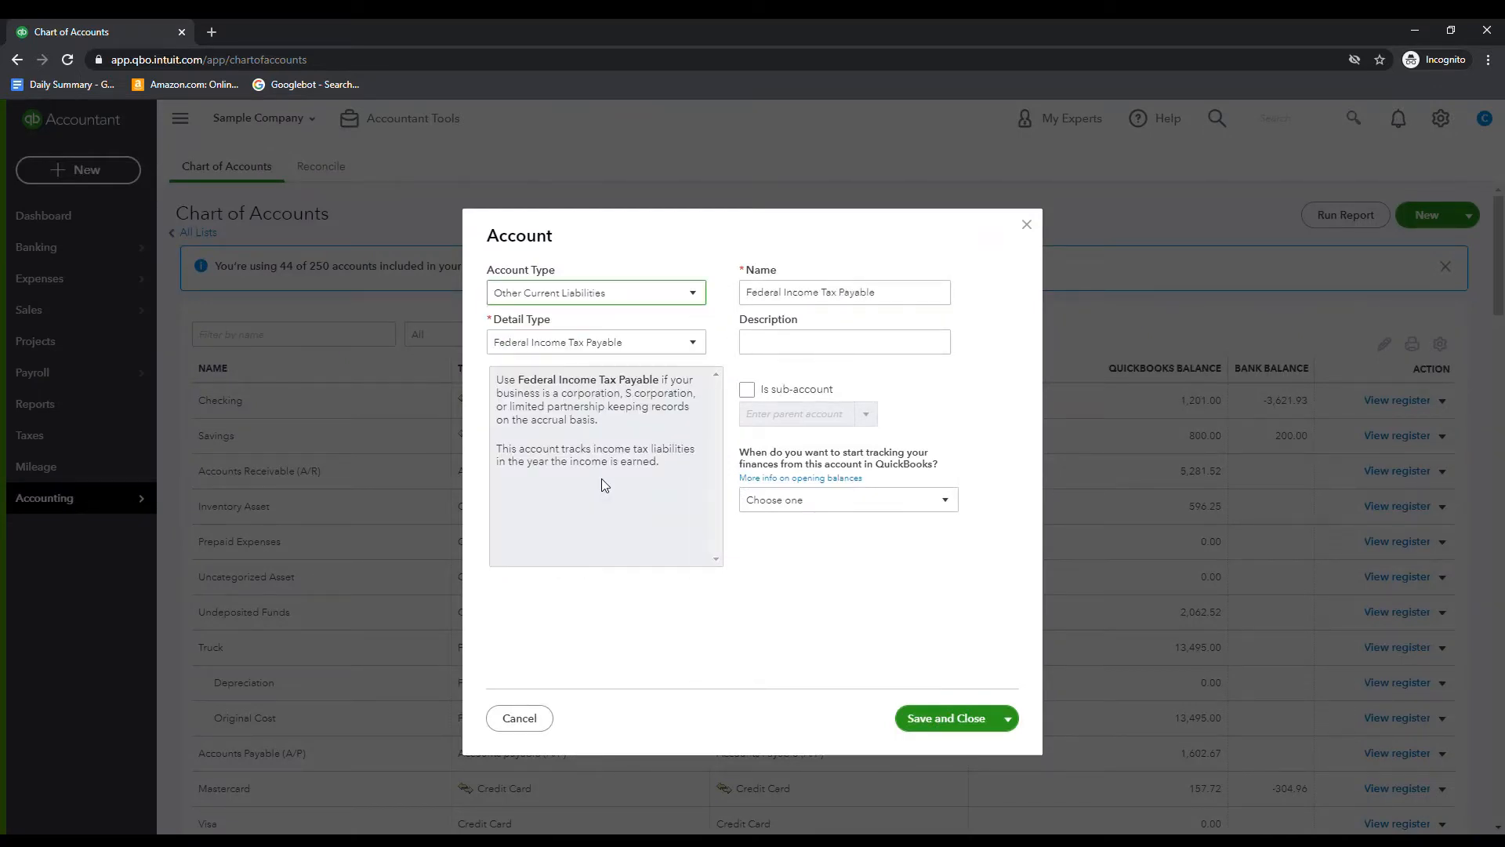
click(633, 345)
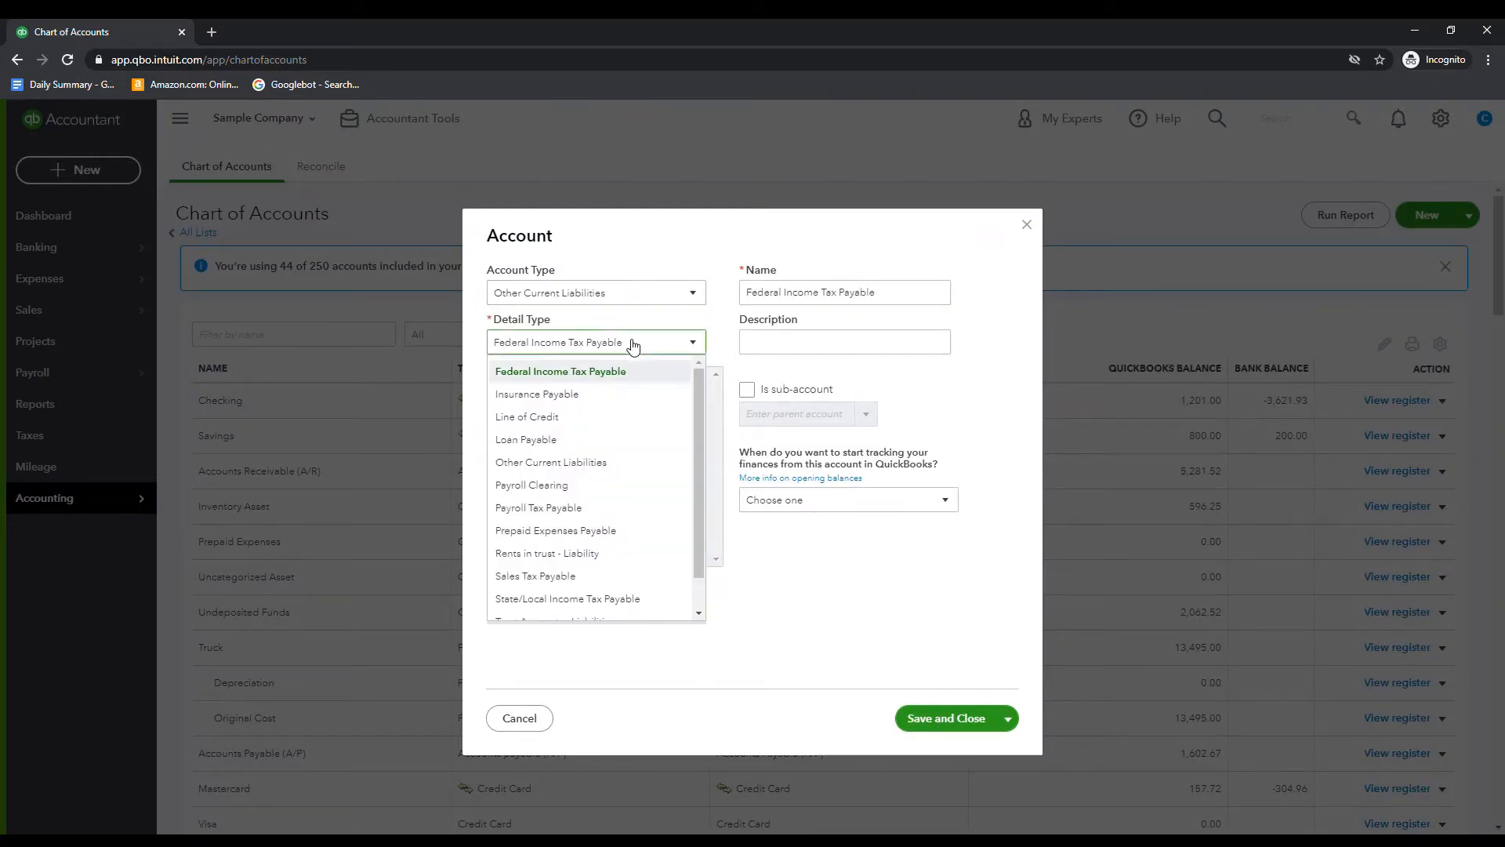
click(616, 467)
Name the new liability account Upfront Customer Deposits
drag(903, 297, 719, 286)
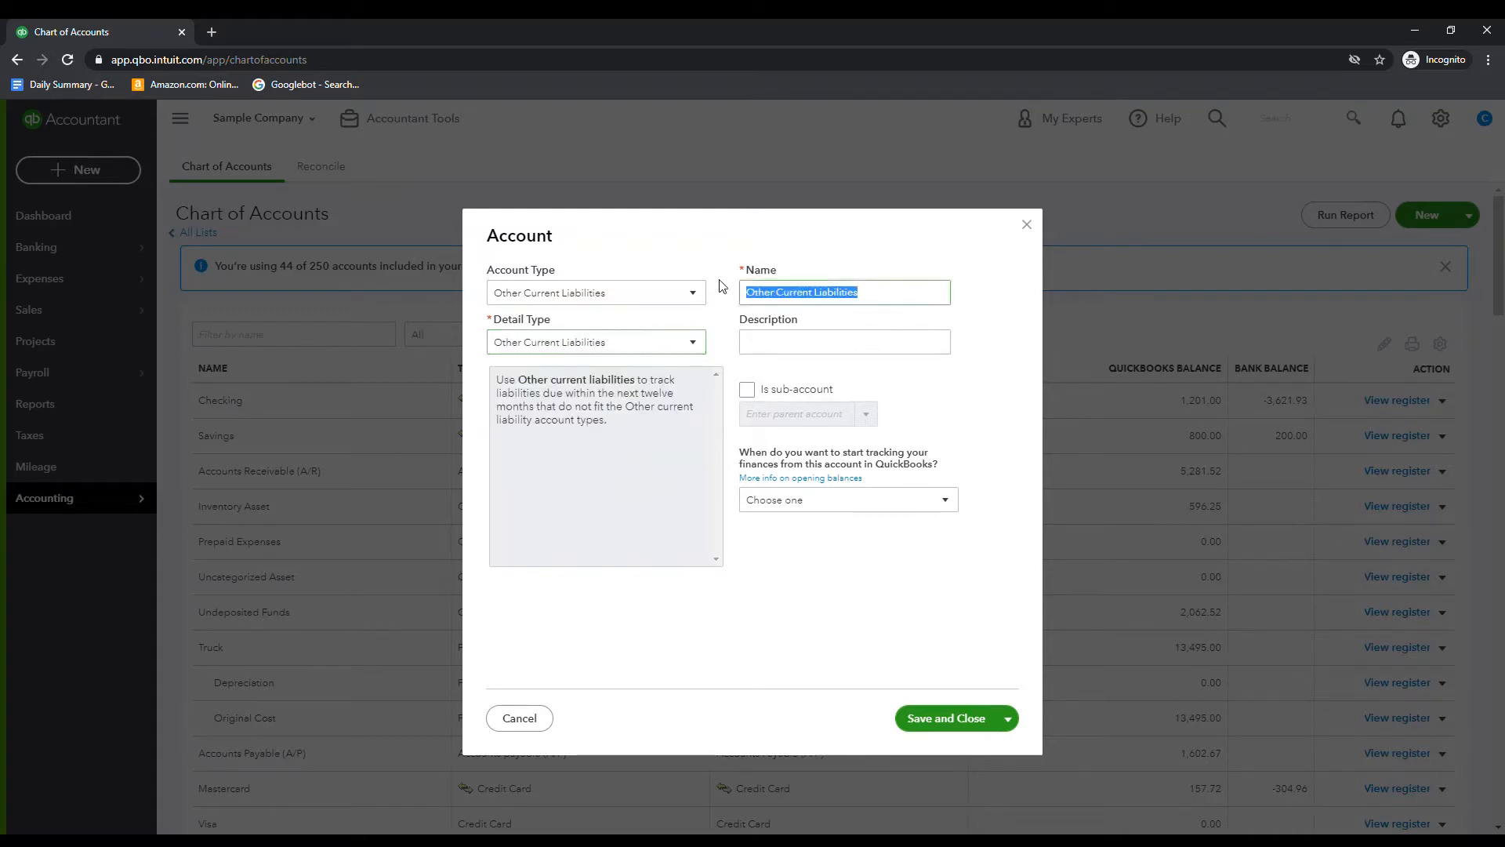
text(Upf)
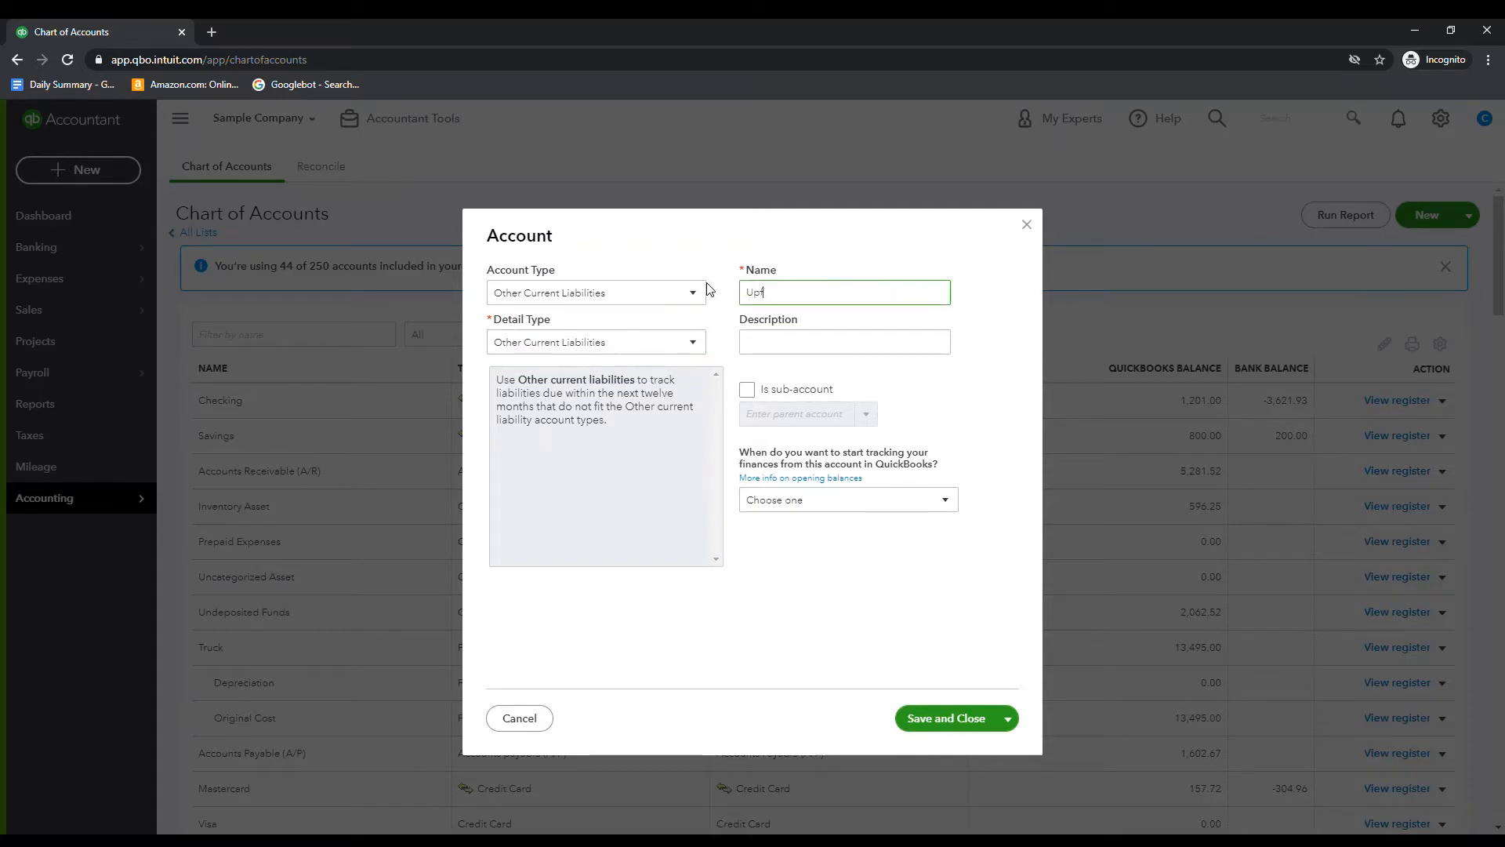
text(ront Customer Deposits)
click(858, 636)
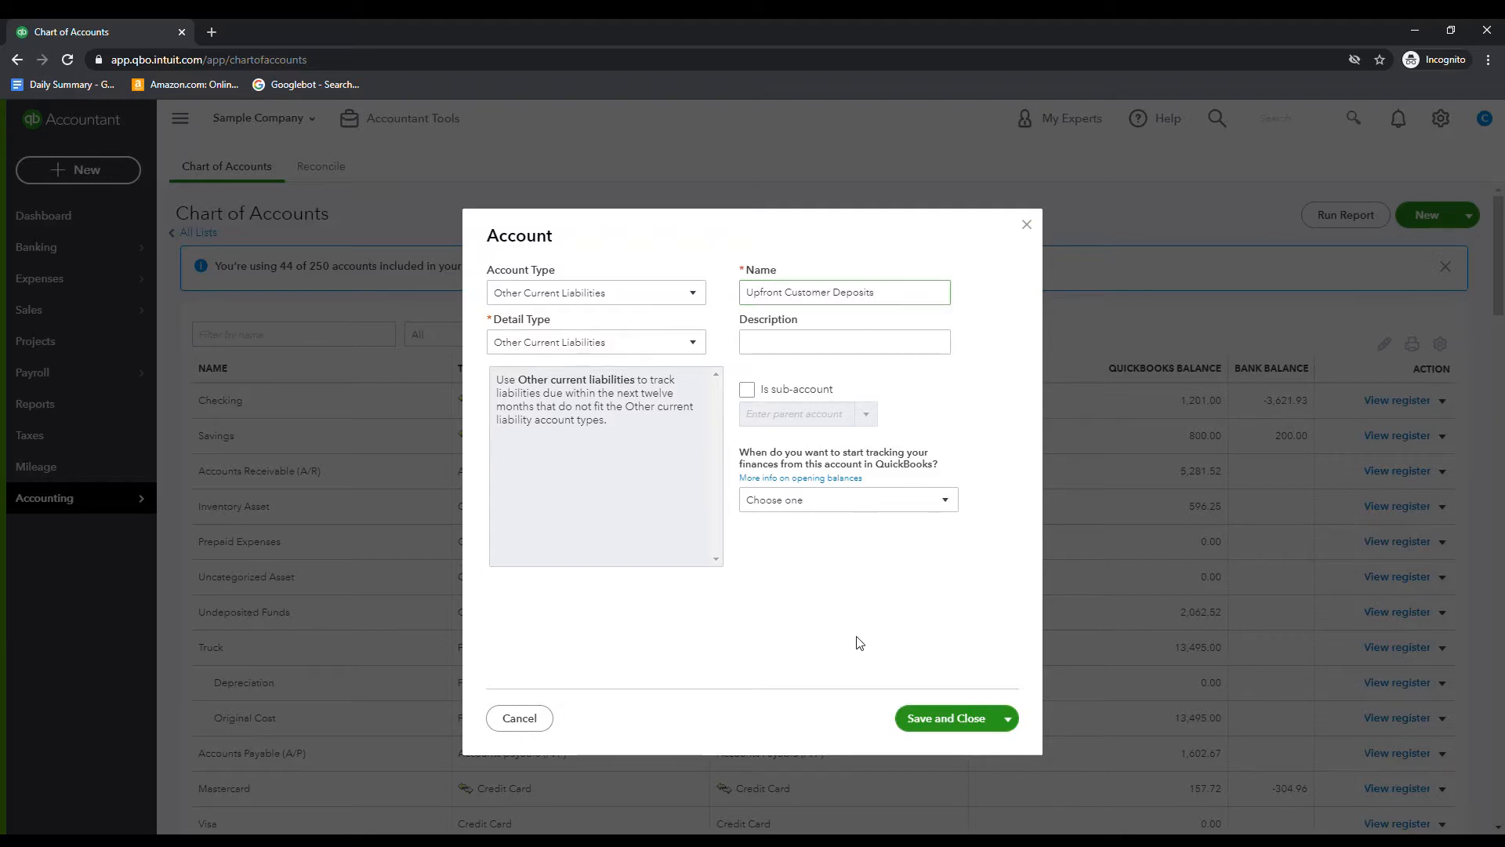
Enter Upfront Customer Deposits as the account's description and save the account
click(833, 349)
text(Upw)
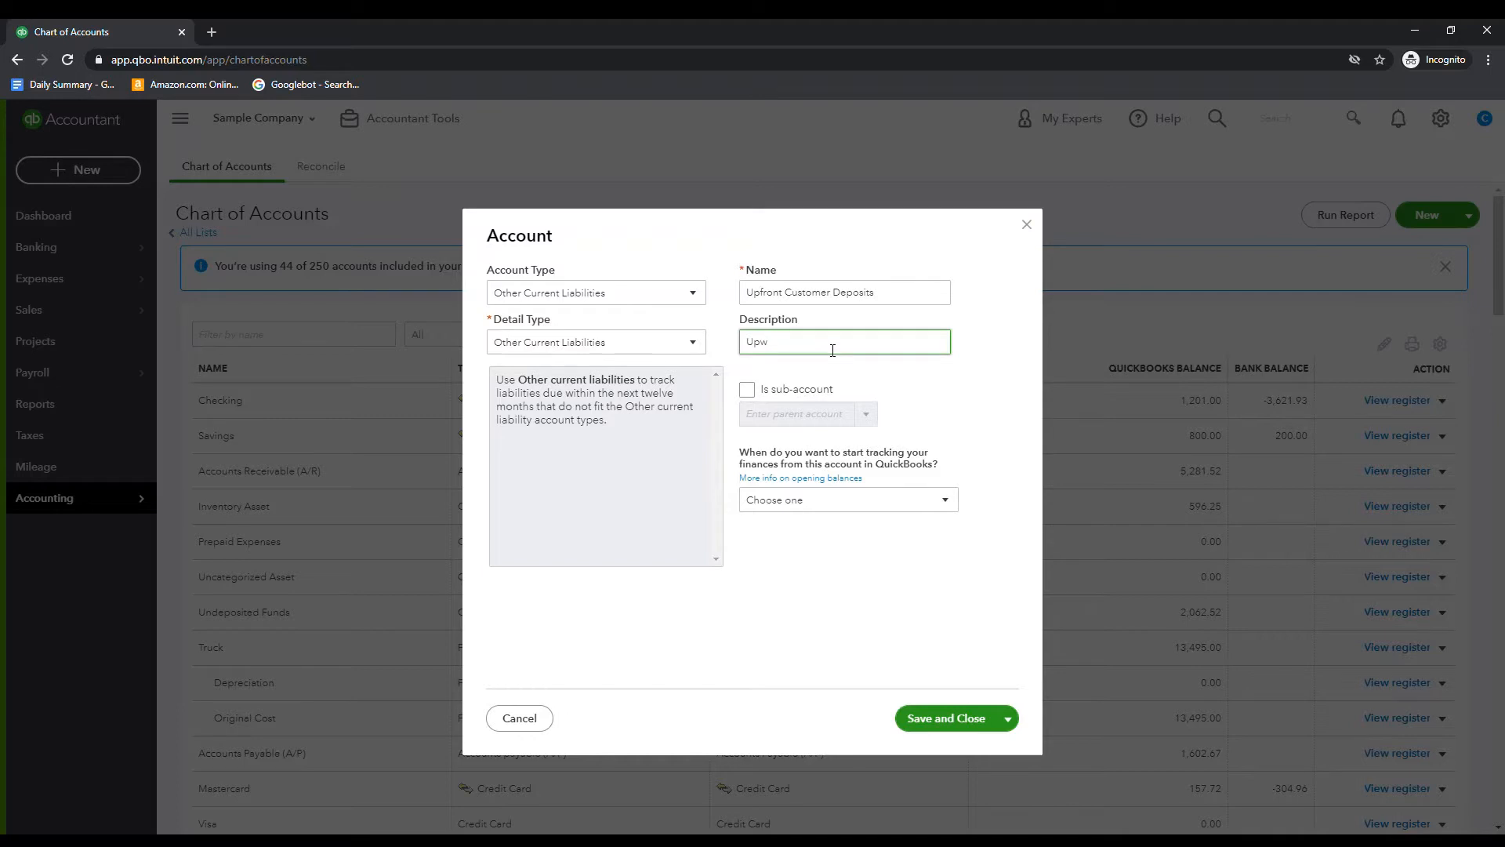
key(BackSpace)
text(front Customer Deposits)
click(955, 721)
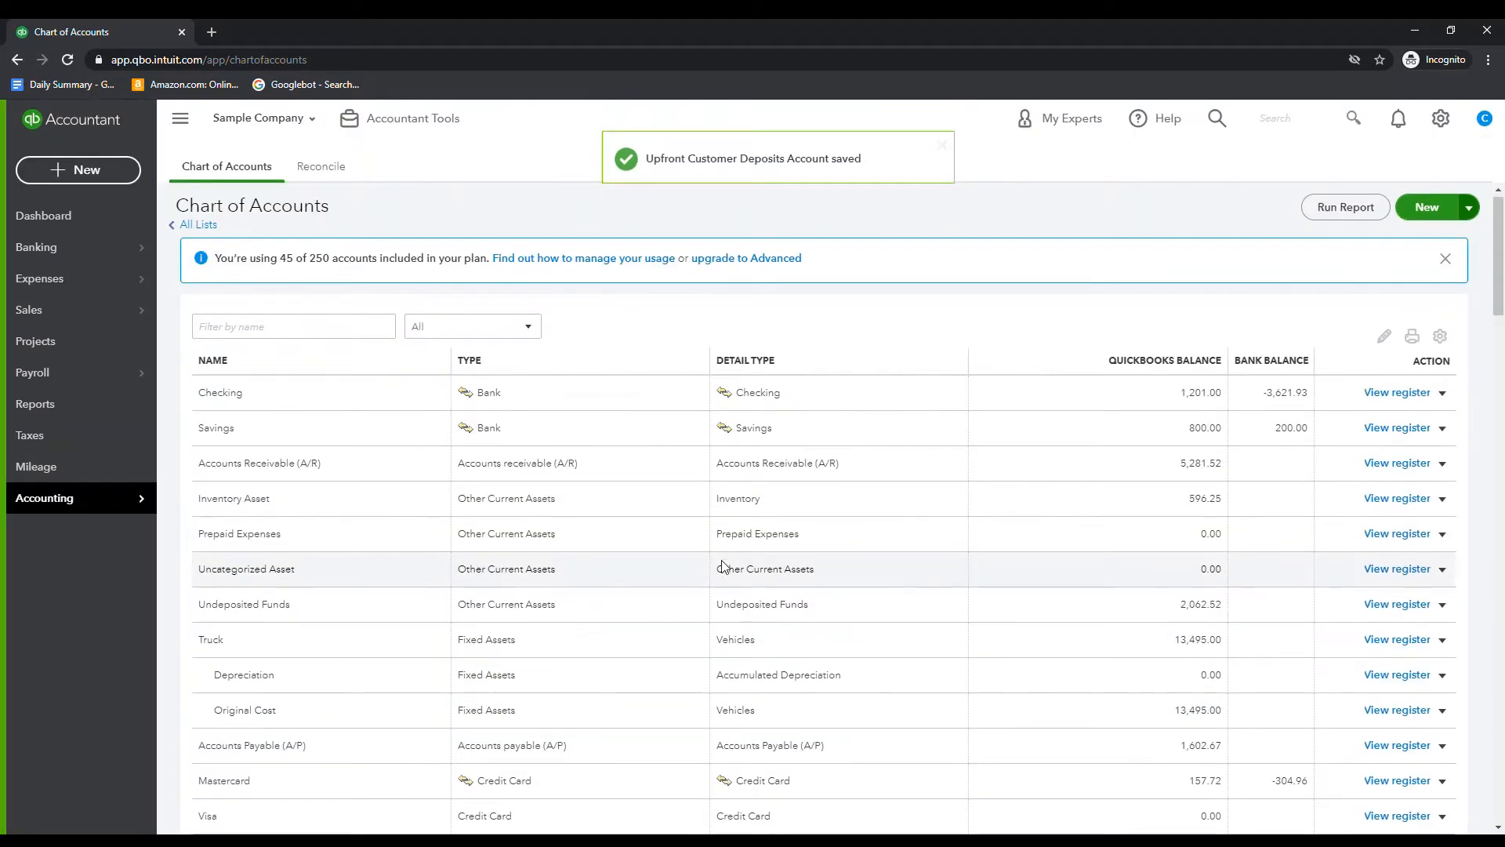
scroll(722, 564, down, 3)
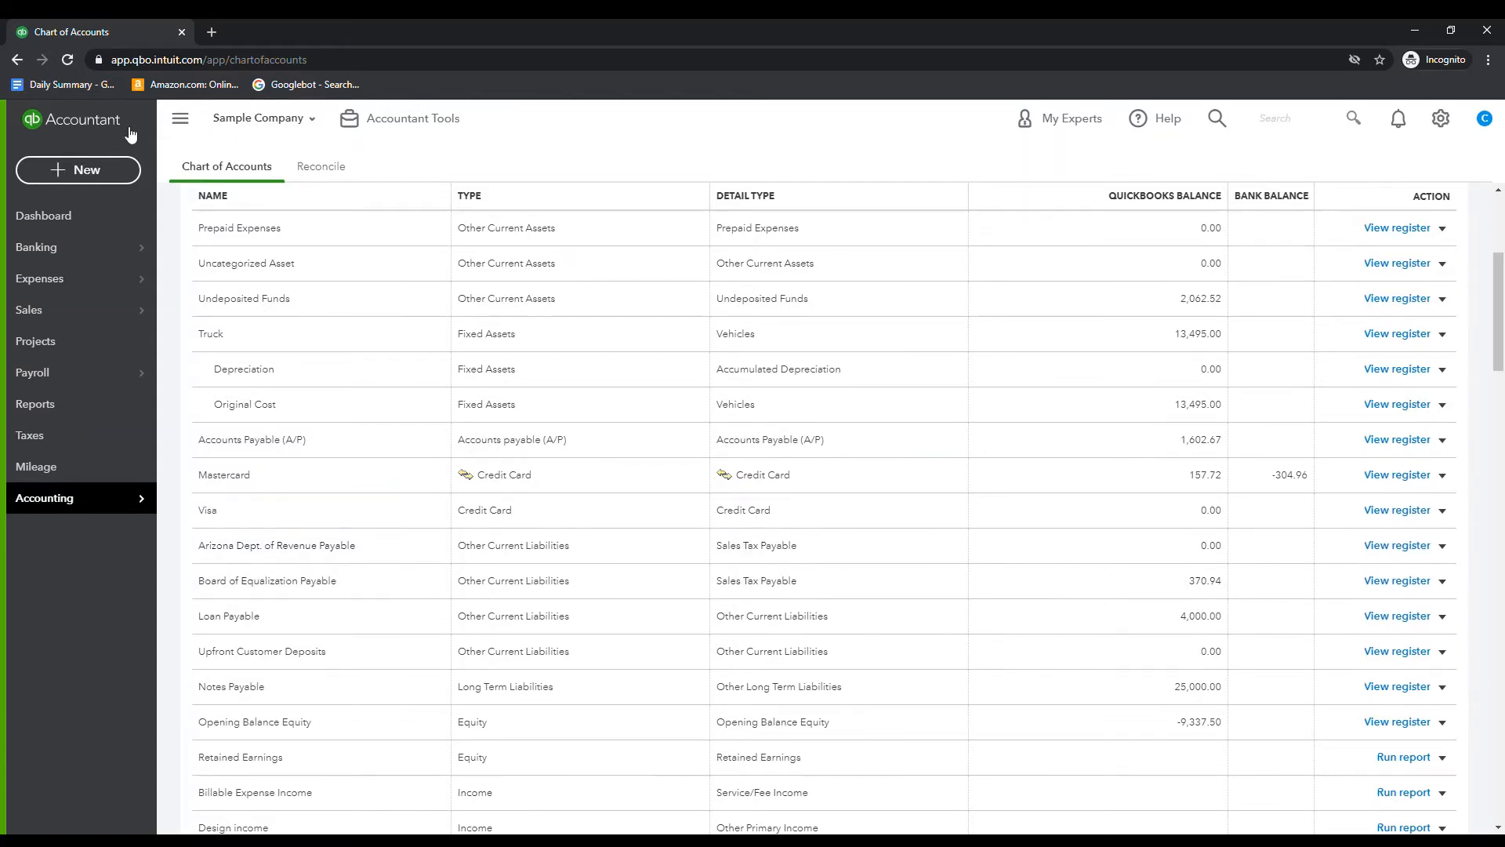
Go to the Products and Services list and start a new item of type Service
click(1442, 118)
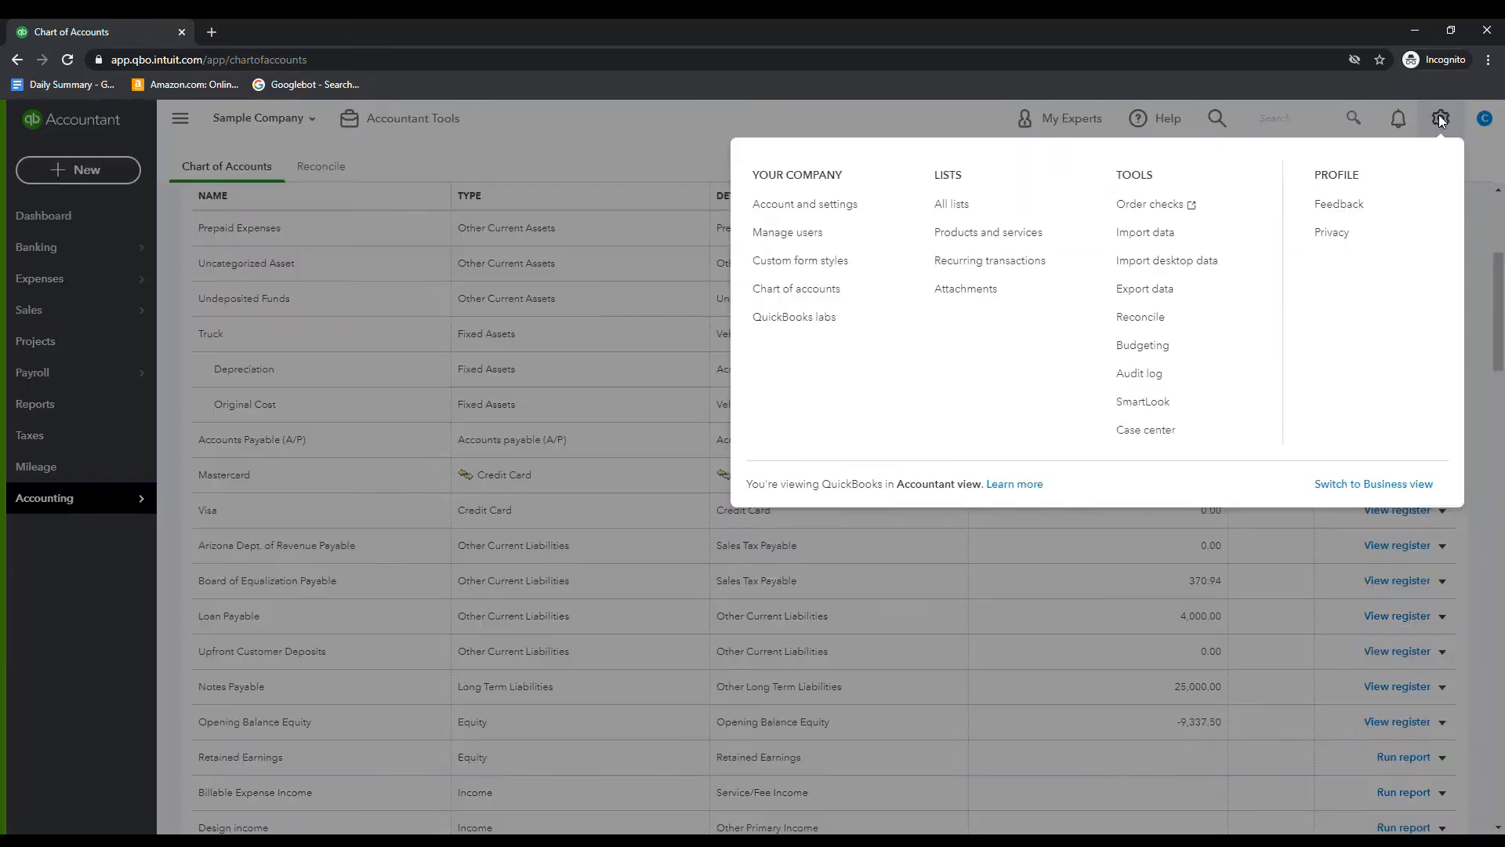
click(992, 205)
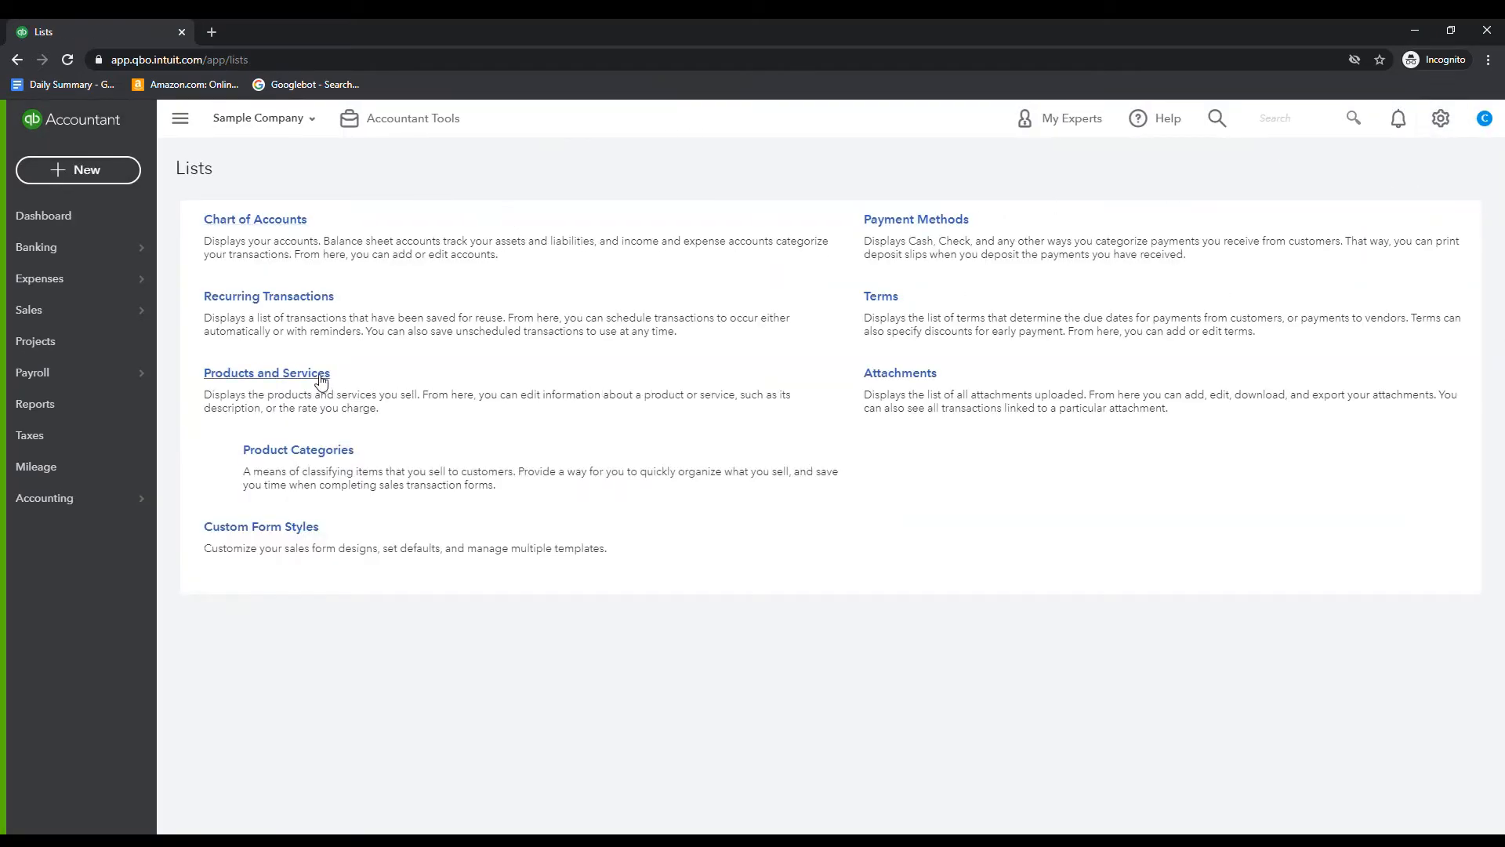
click(319, 375)
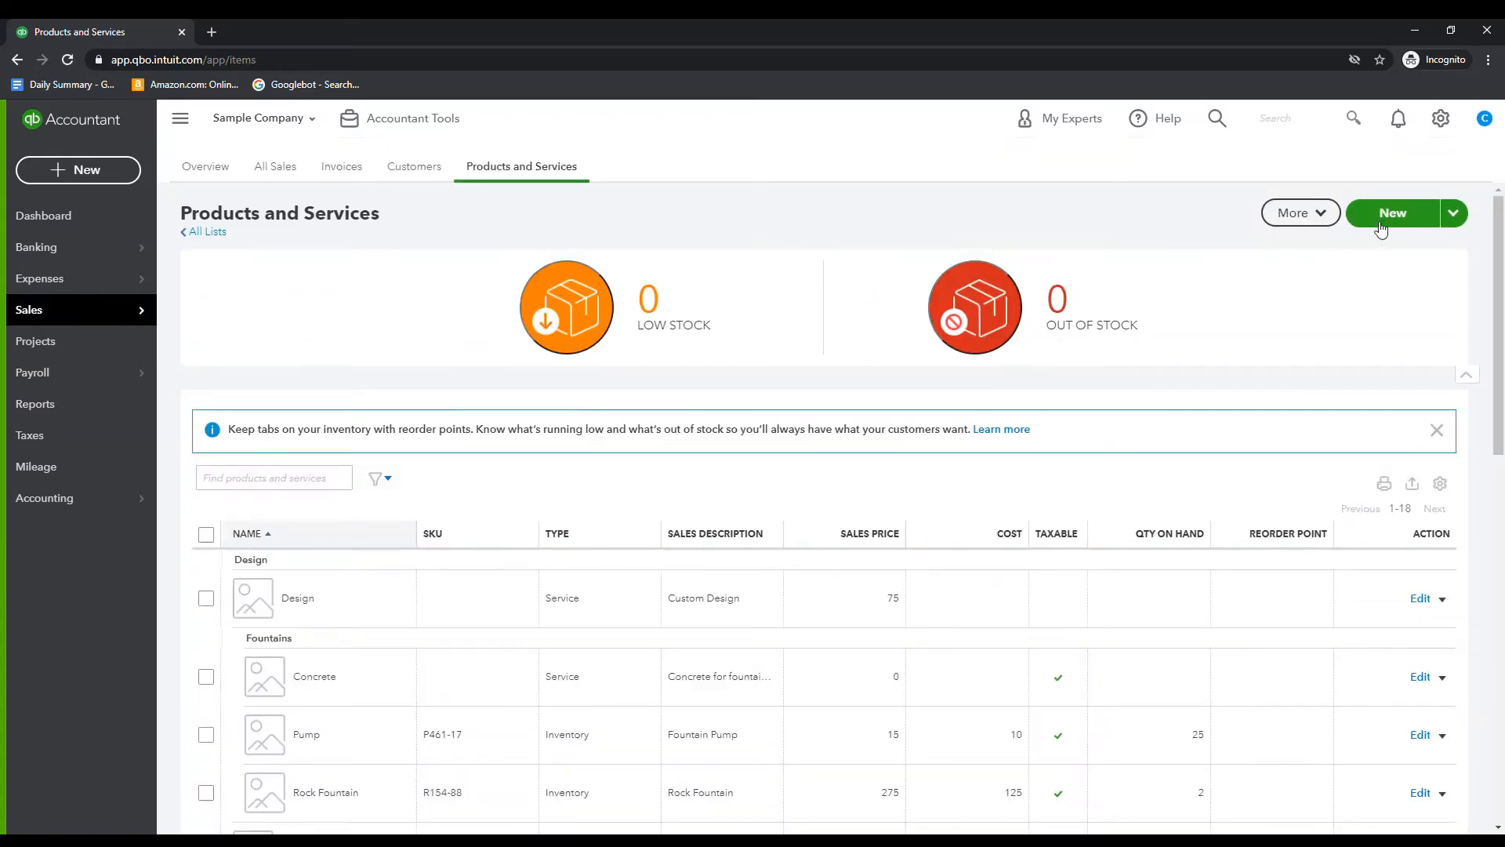
click(1392, 213)
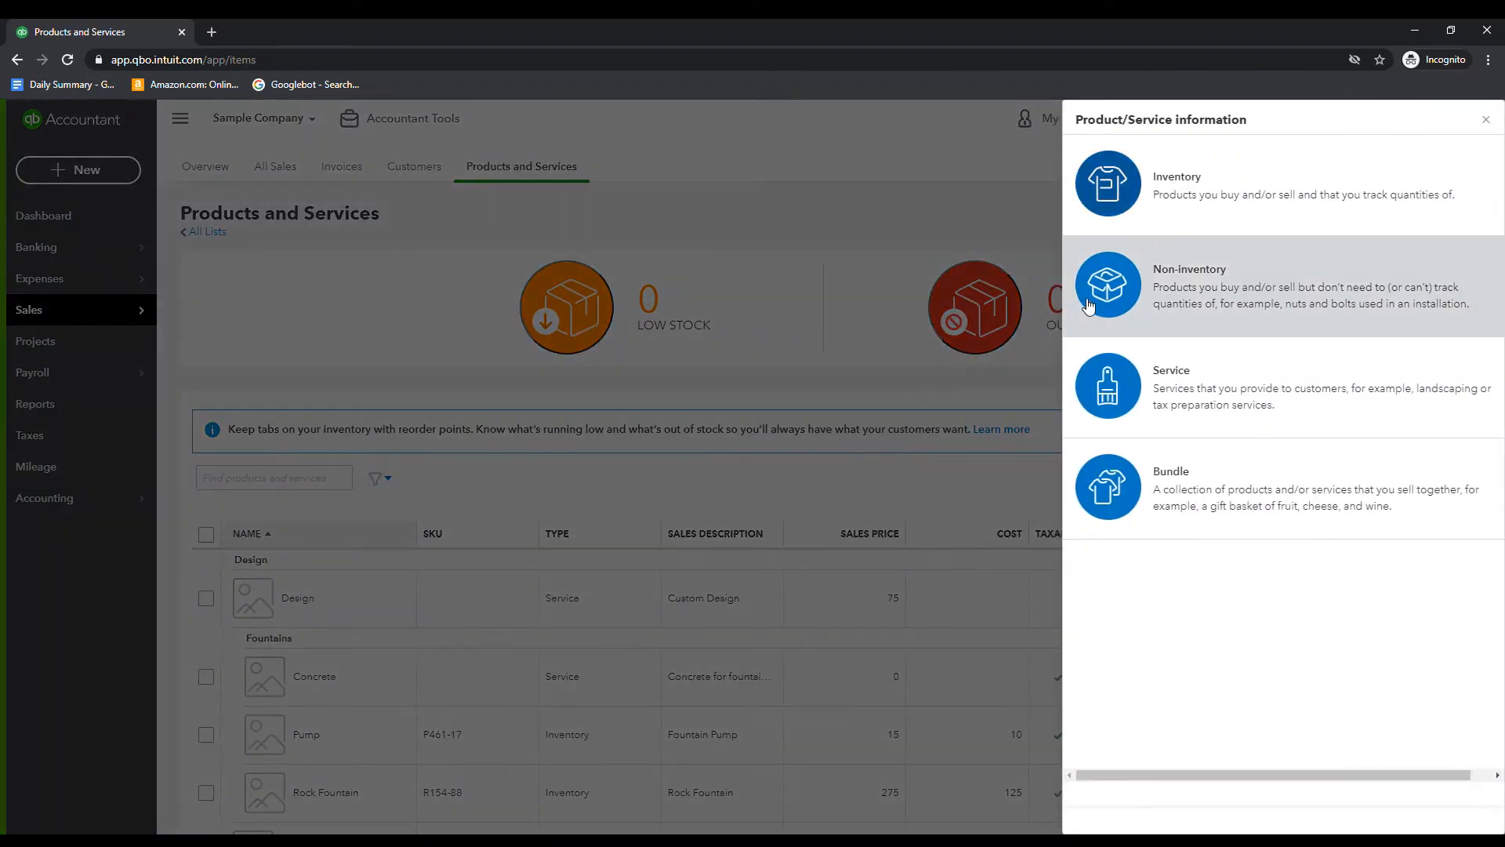
click(1211, 402)
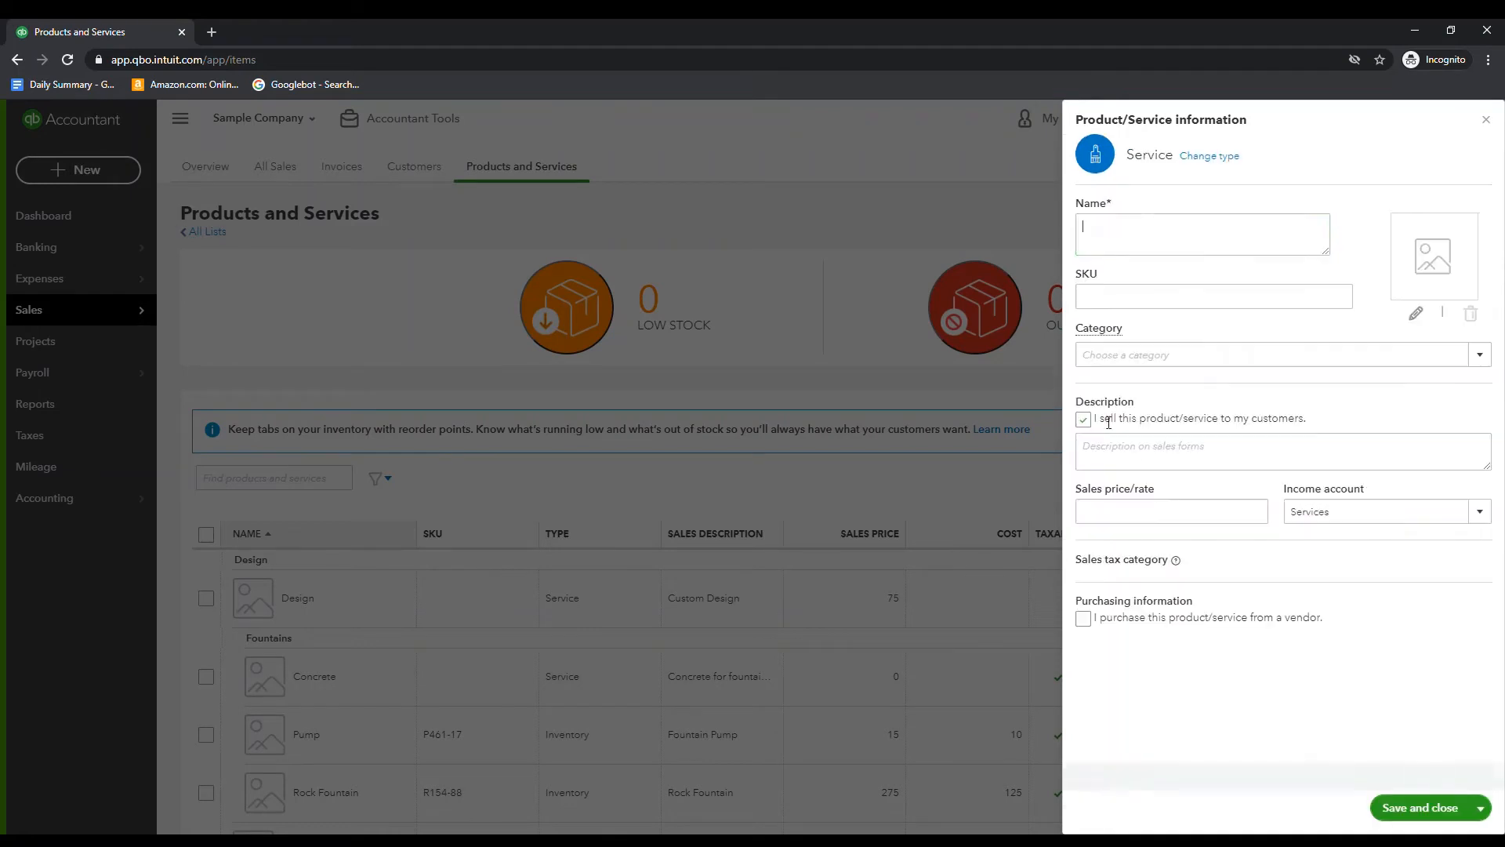
click(1422, 808)
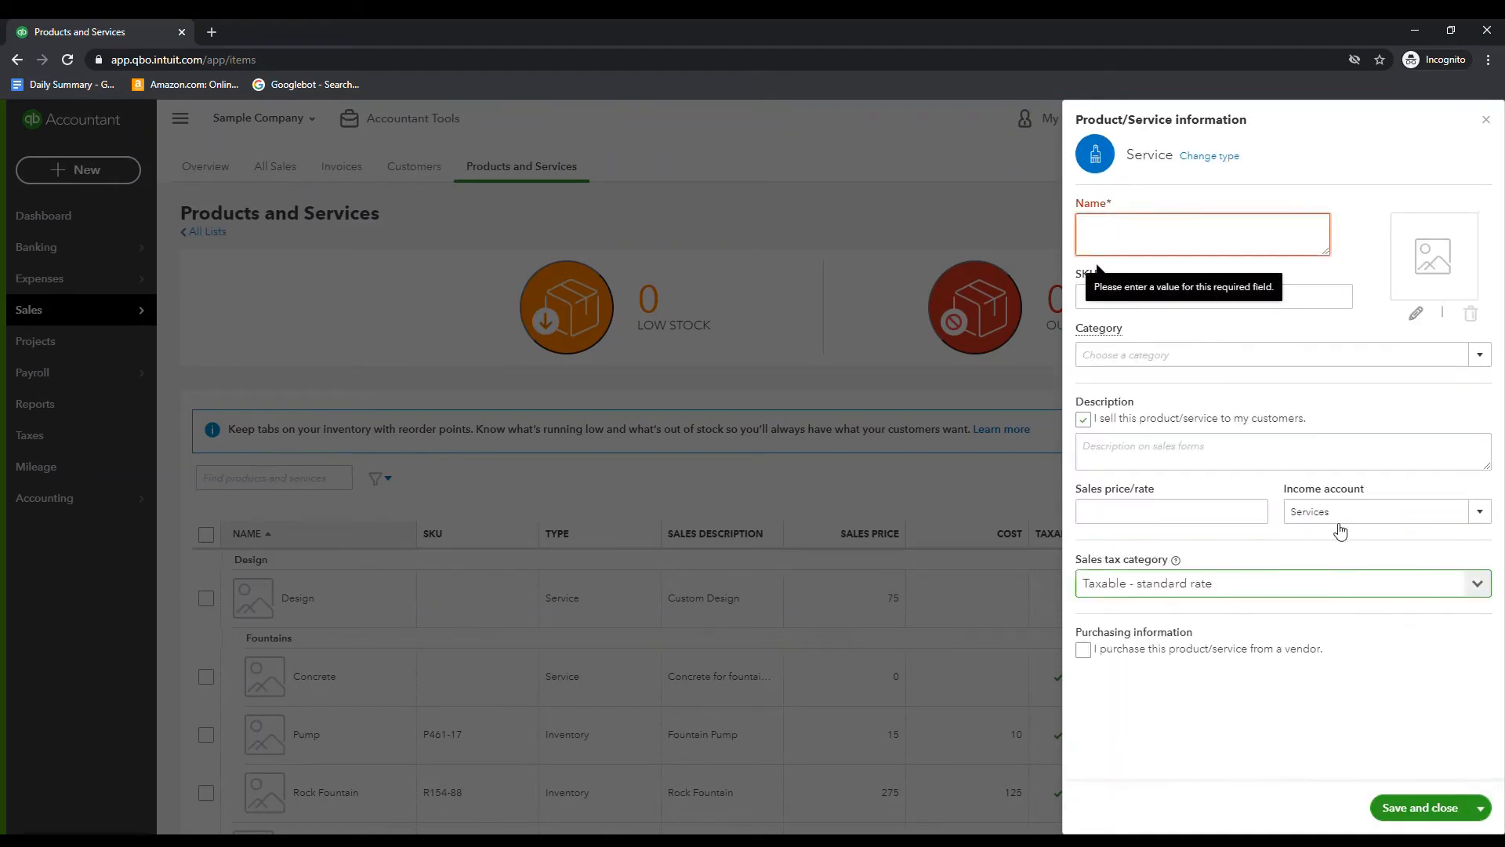
Name the service Customer Deposit and enter Customer Deposit as its sales description
text(Cust)
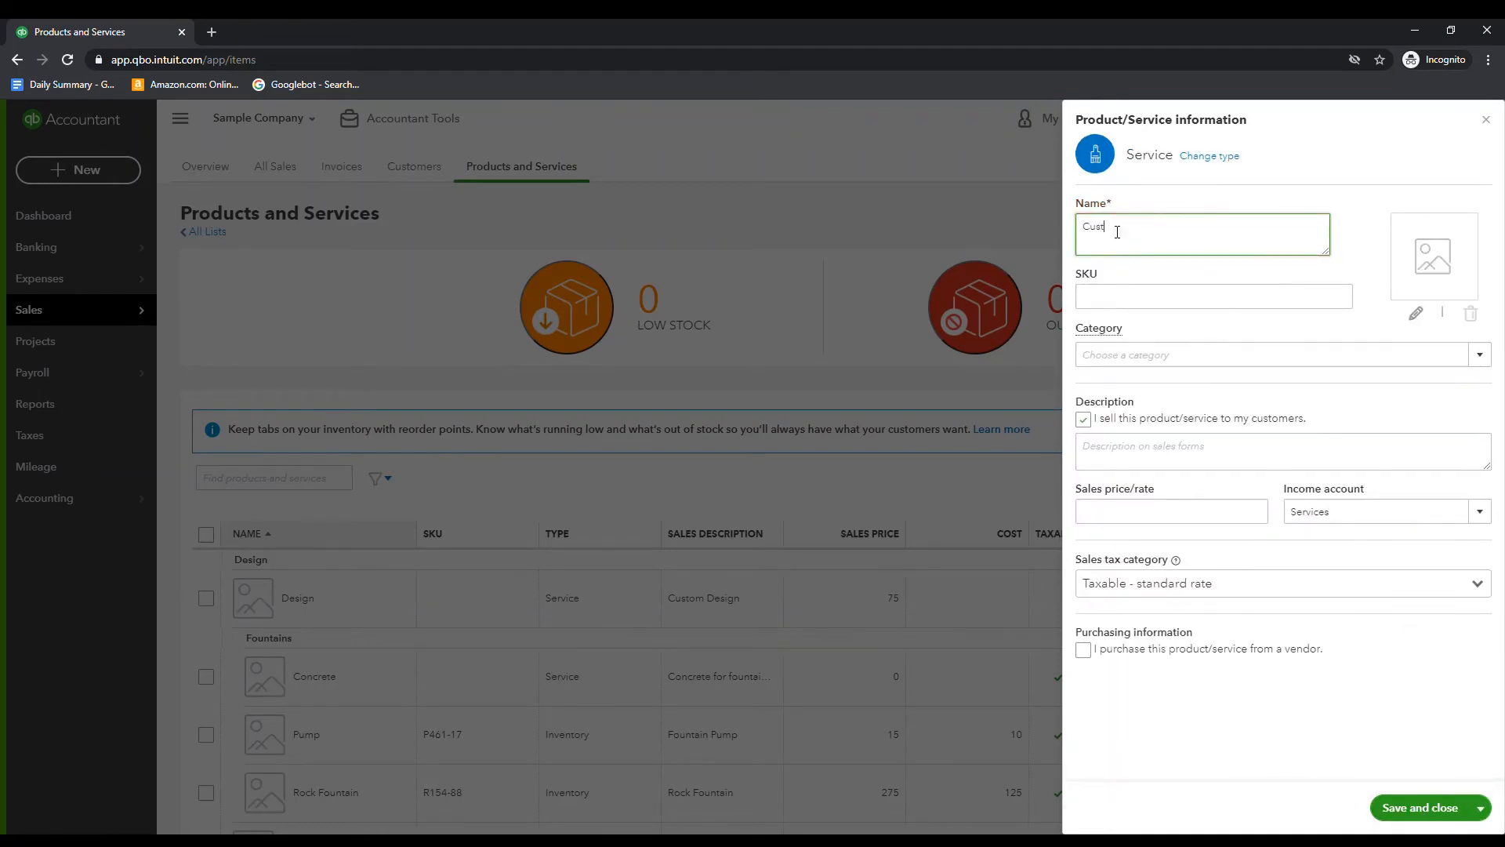
text(omer Deposit)
click(1163, 455)
text(Cus)
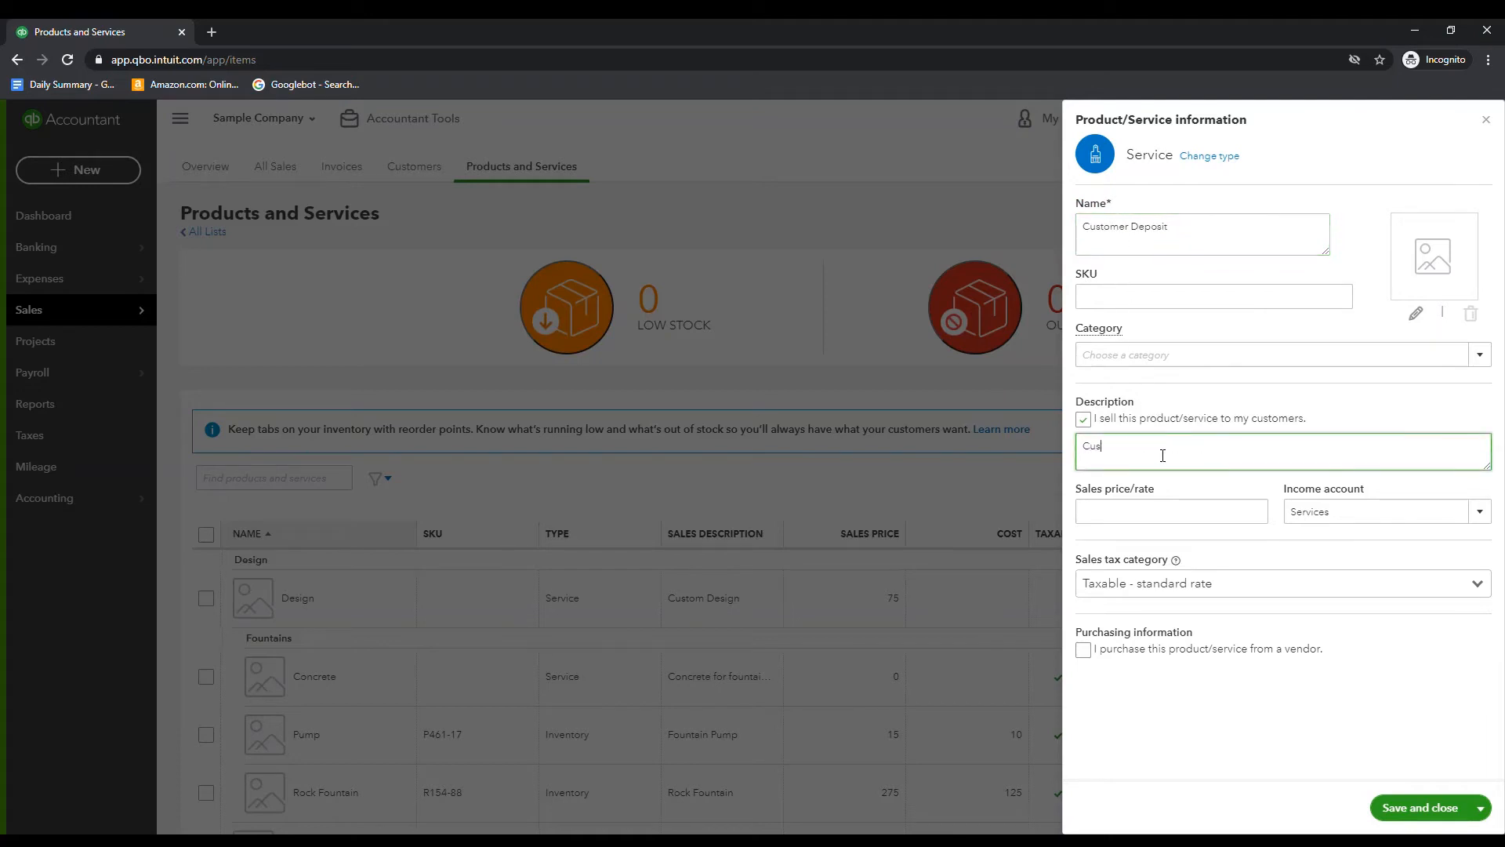
text(tomer Deposit)
key(Tab)
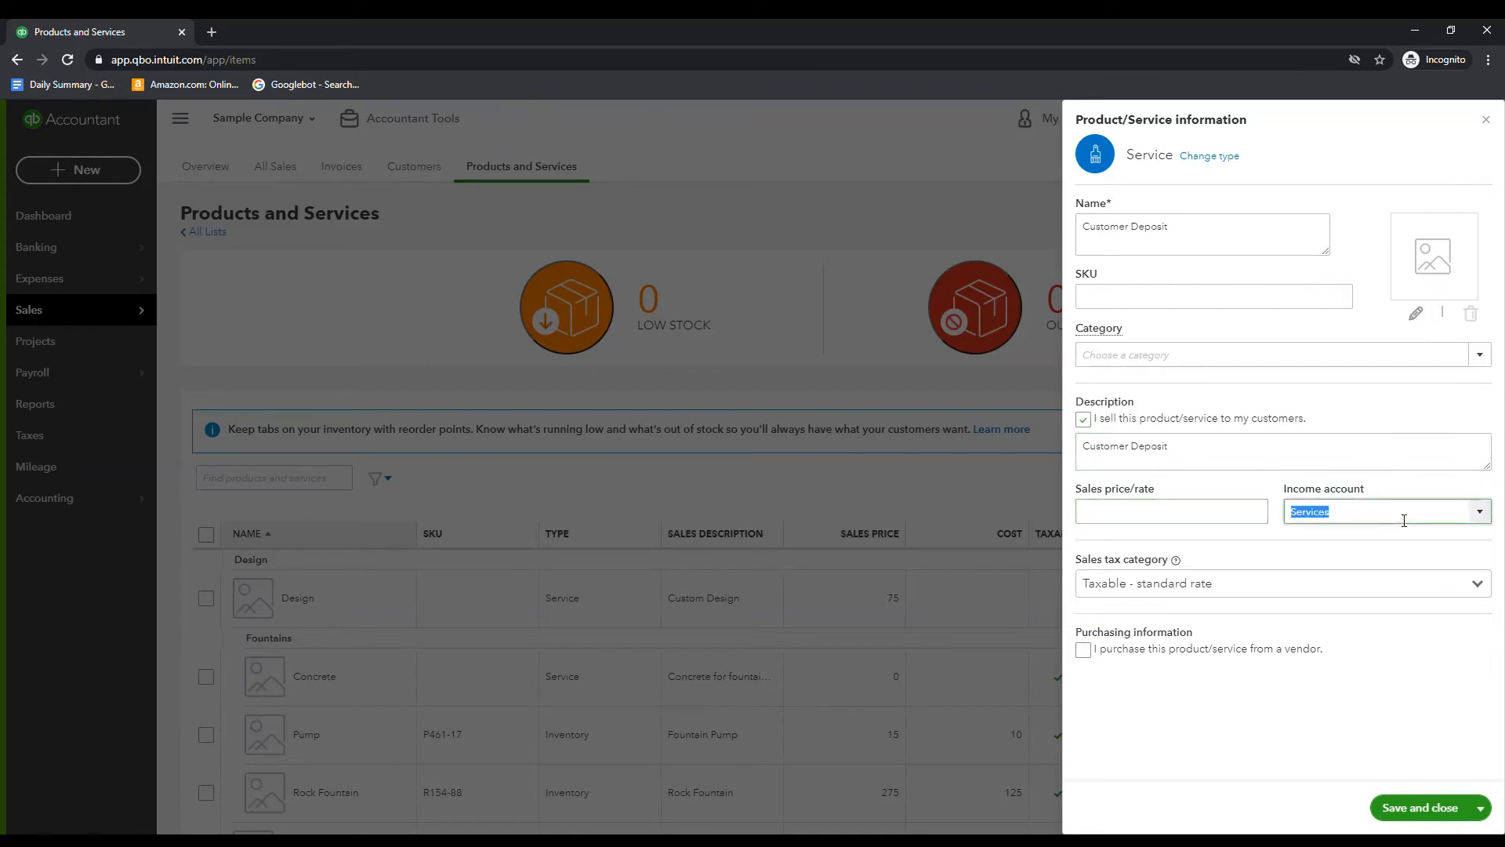
Set the service's income account to Upfront Customer Deposits
click(1476, 519)
click(1480, 517)
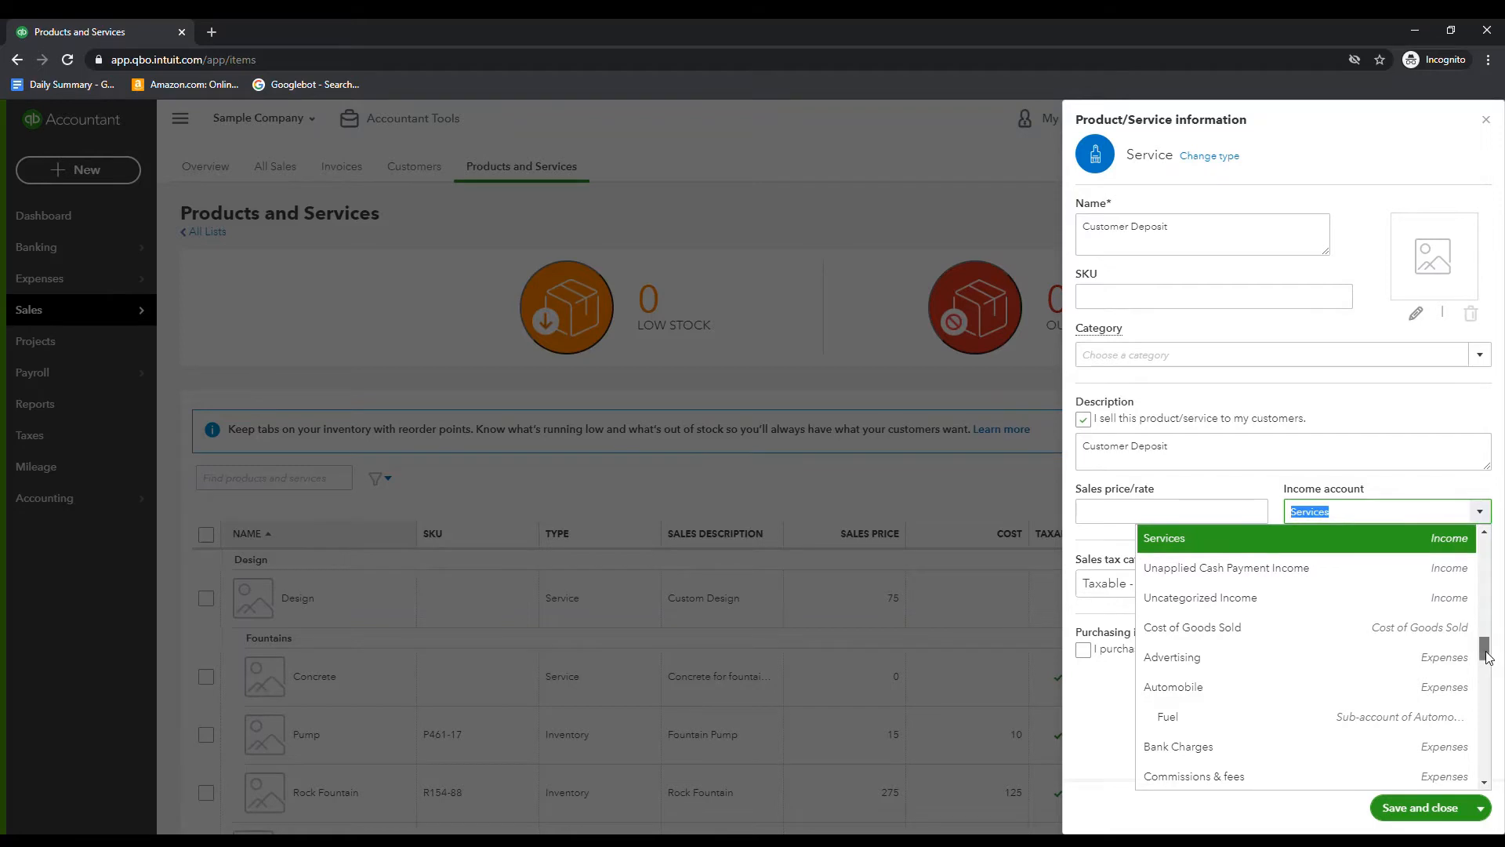
drag(1482, 661, 1471, 540)
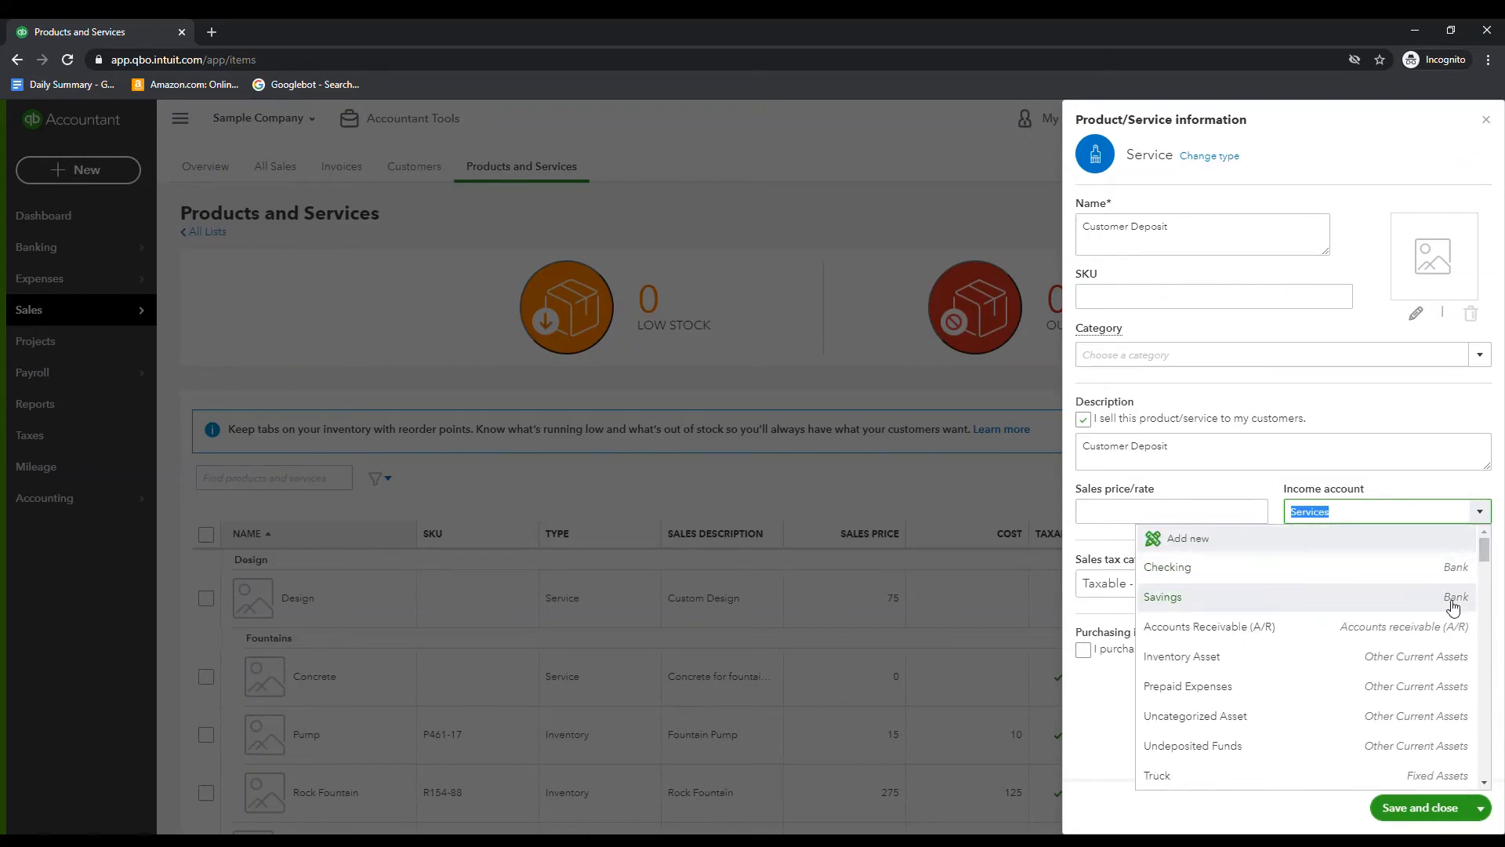
scroll(1453, 606, down, 5)
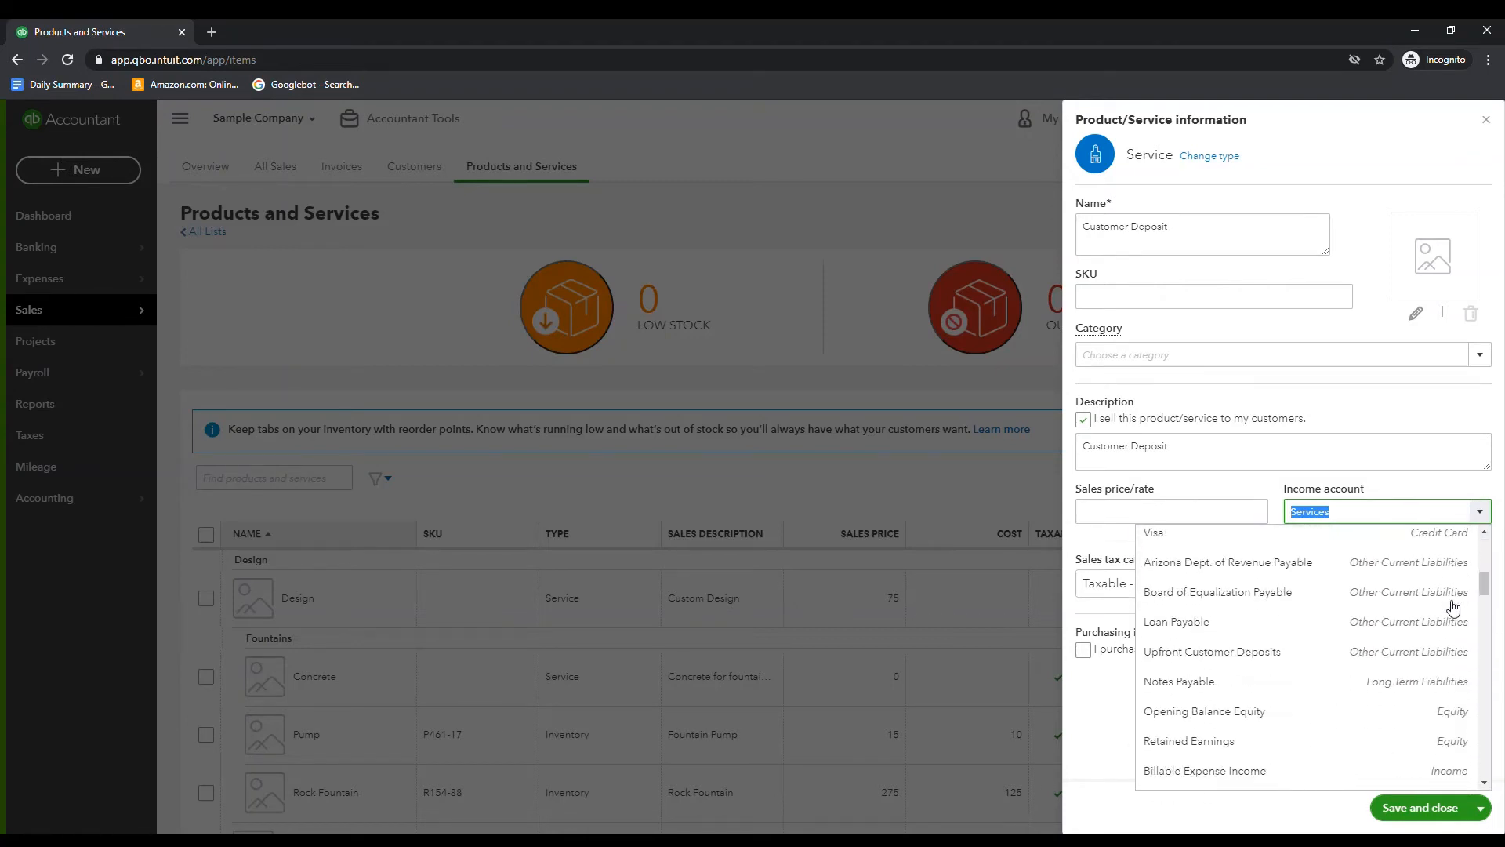
click(1375, 650)
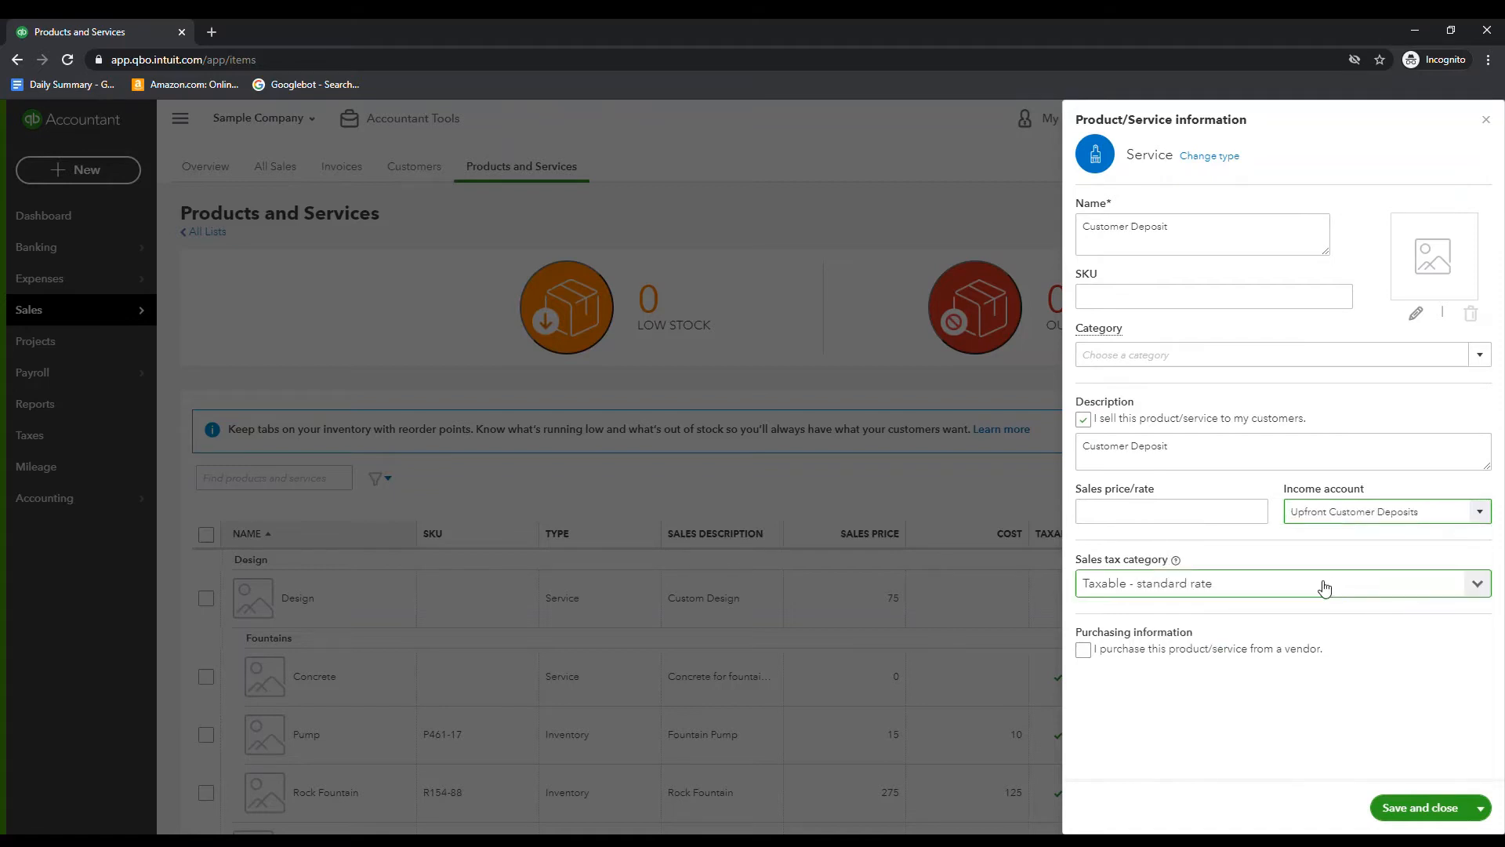
Set the service's sales tax category to Nontaxable and save the item
click(1392, 585)
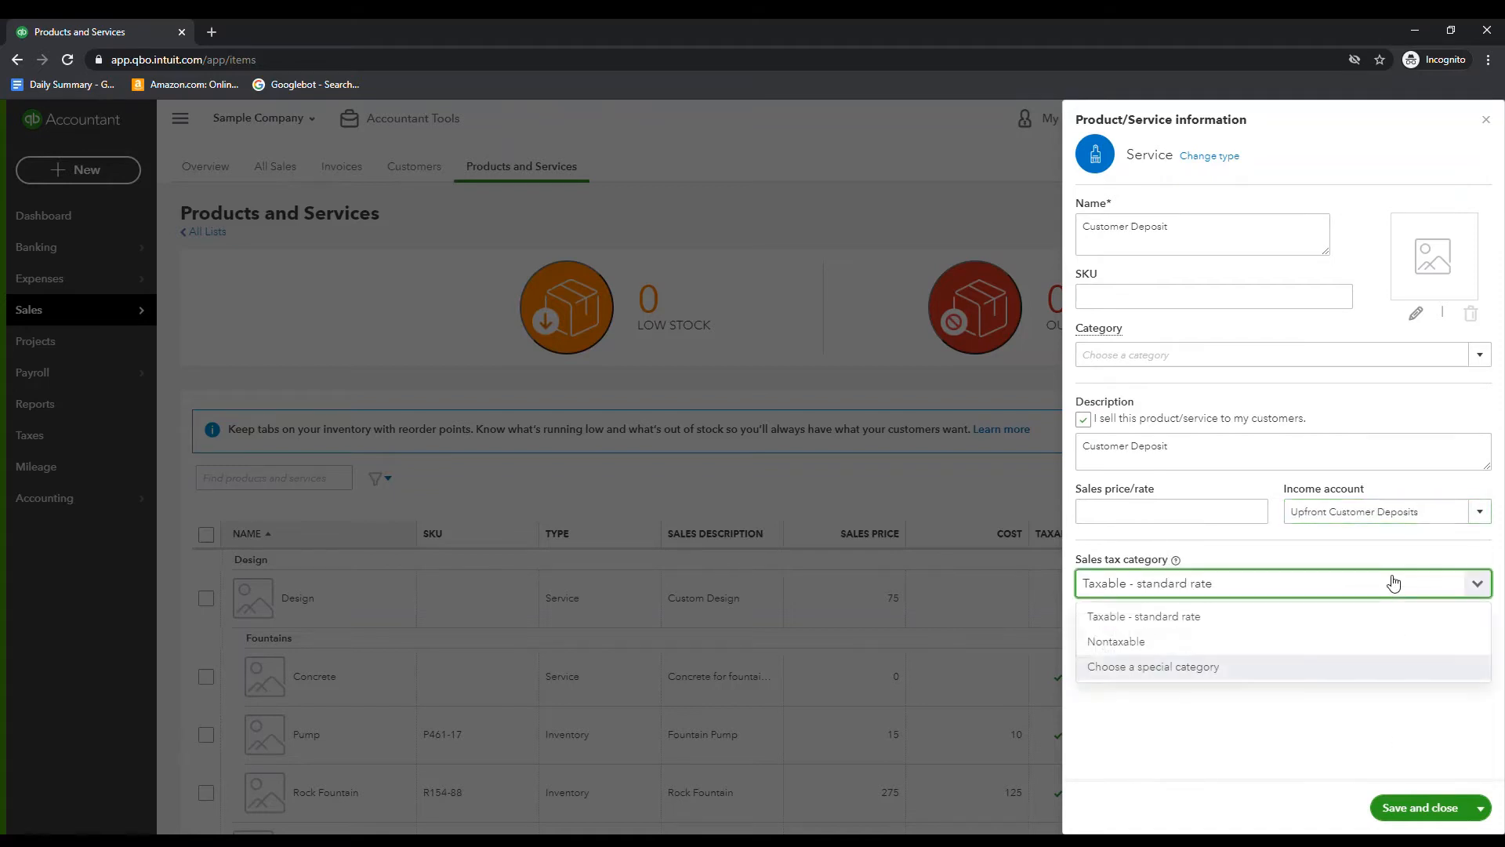
click(1388, 640)
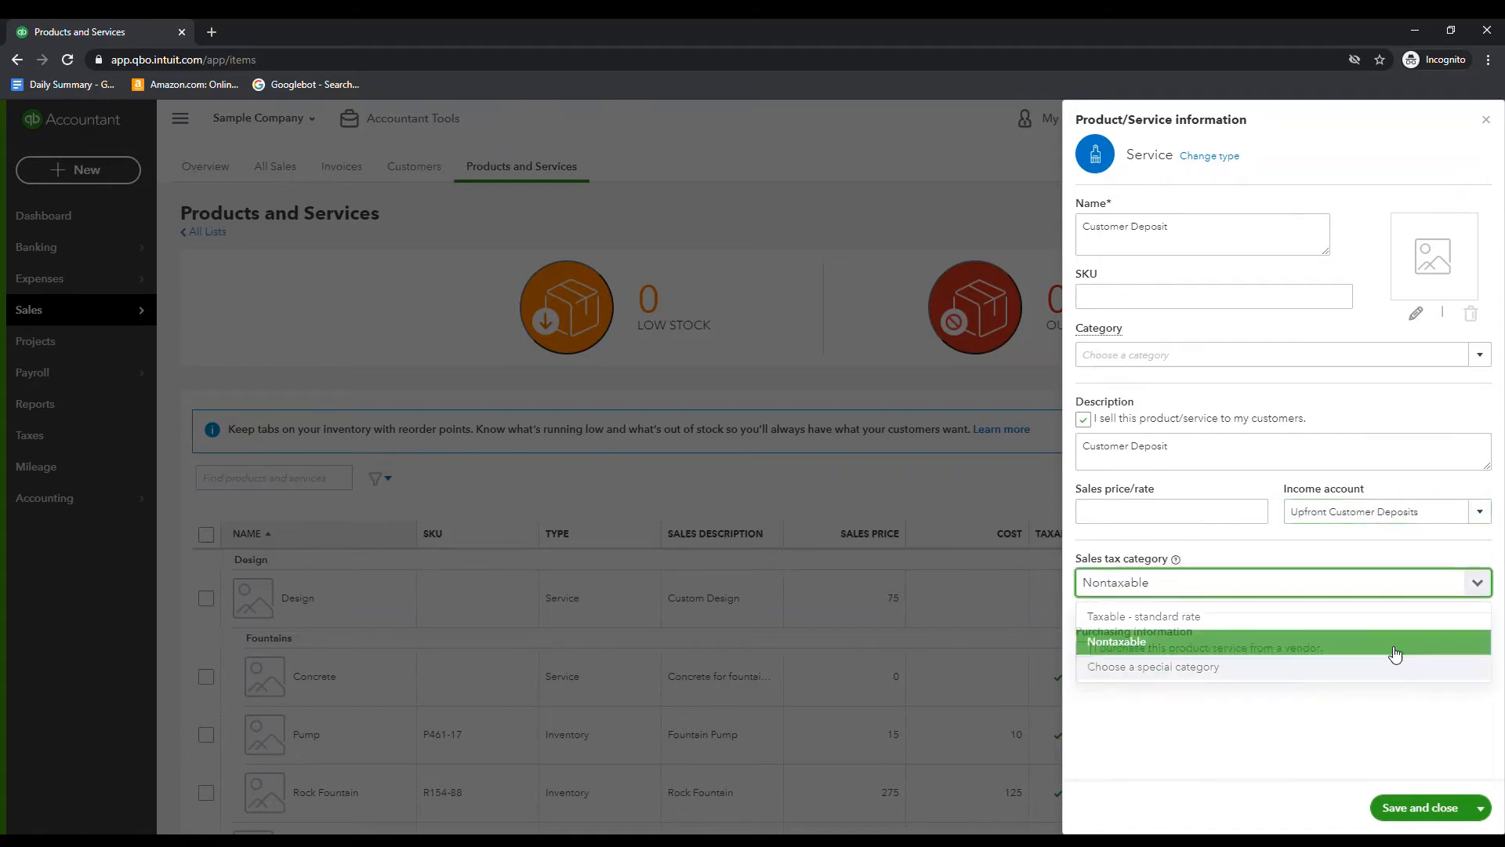
click(1450, 812)
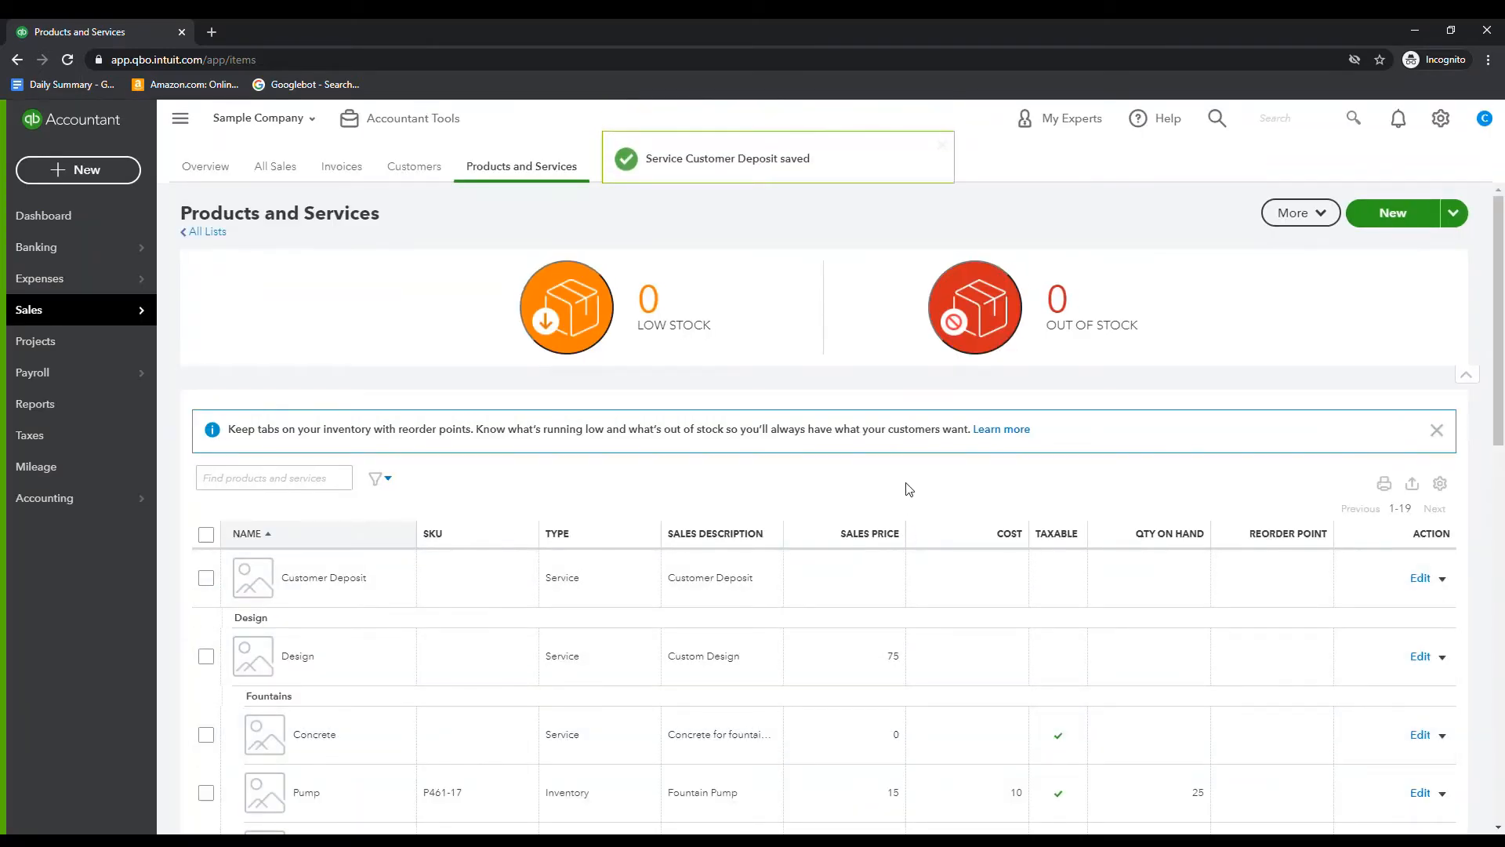
Create a new invoice for the customer Amy's Bird Sanctuary
click(38, 219)
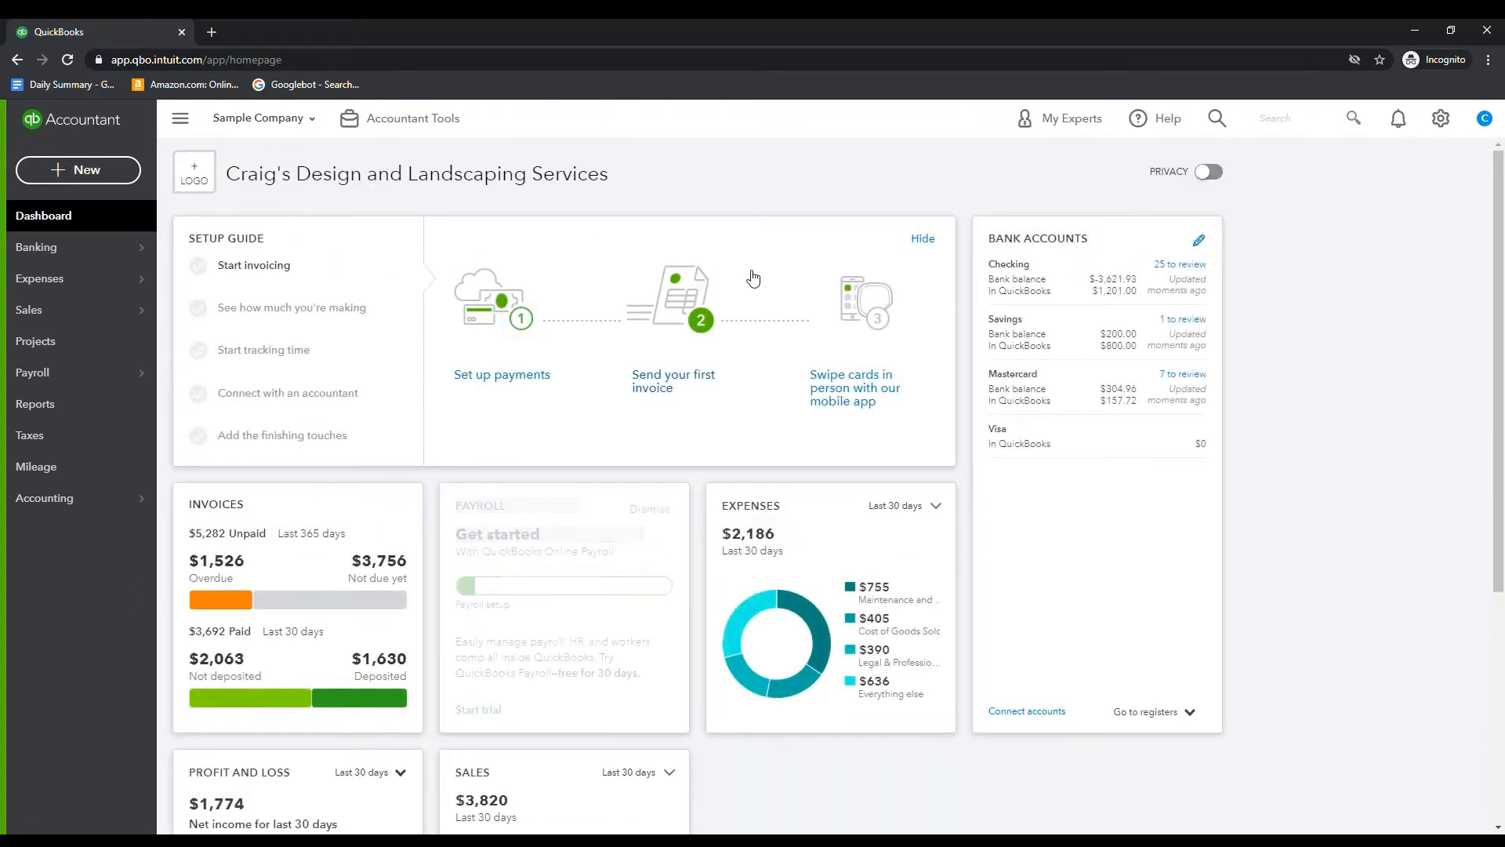
click(82, 171)
click(84, 252)
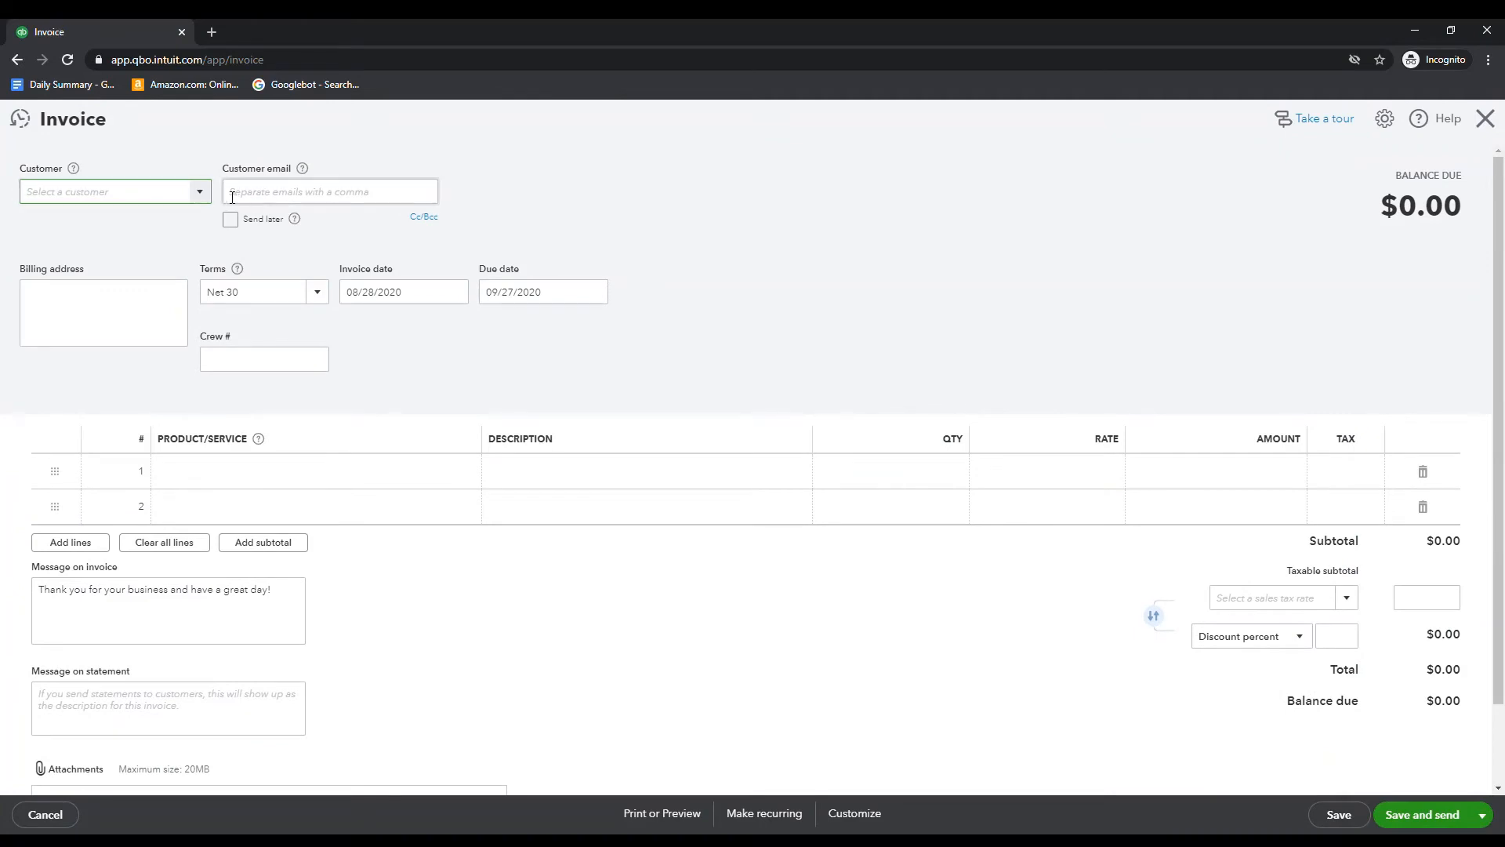
click(199, 195)
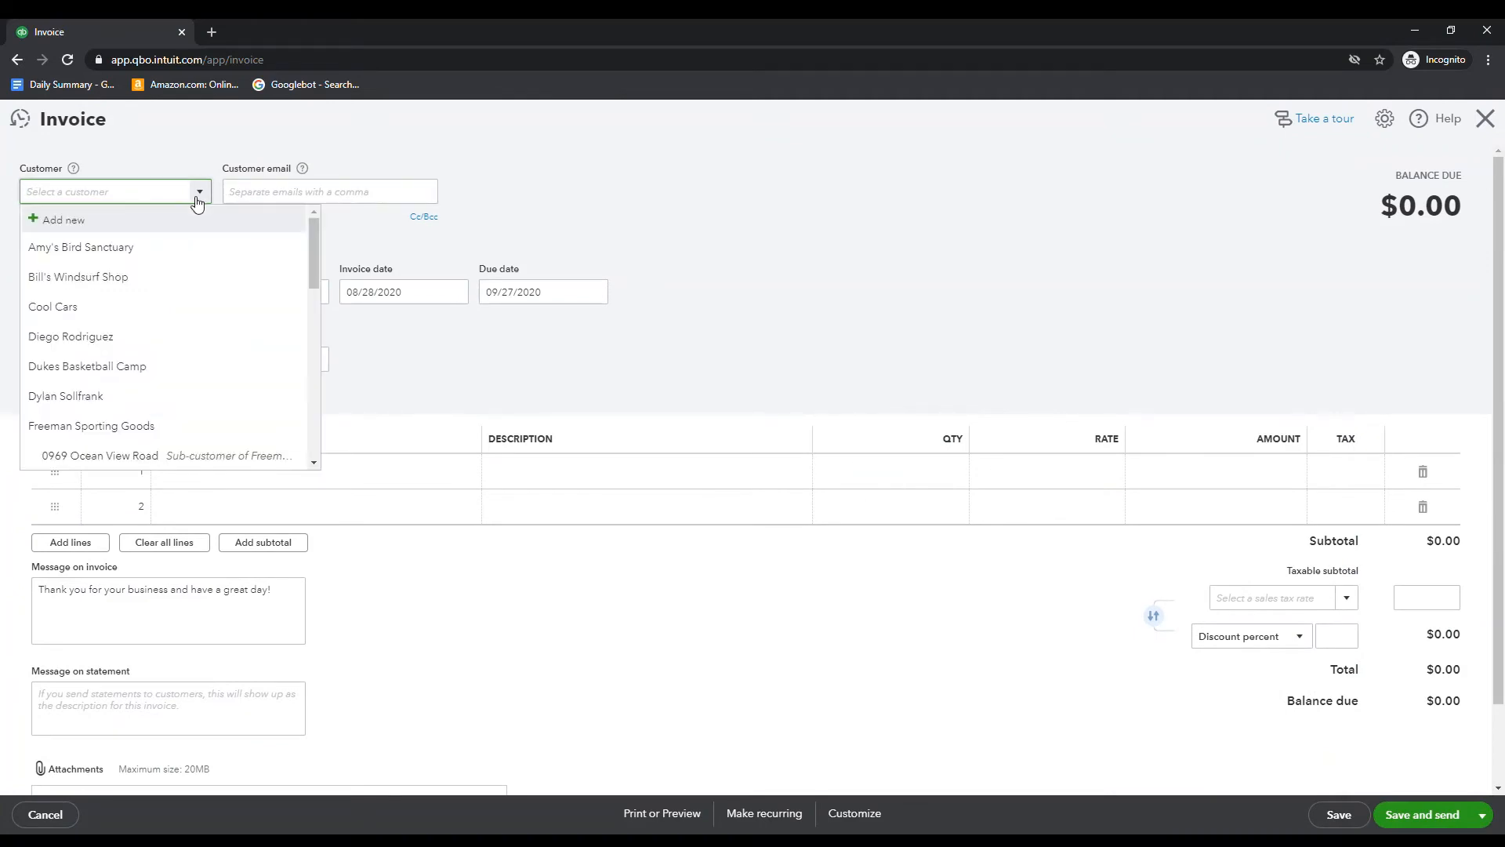
click(206, 247)
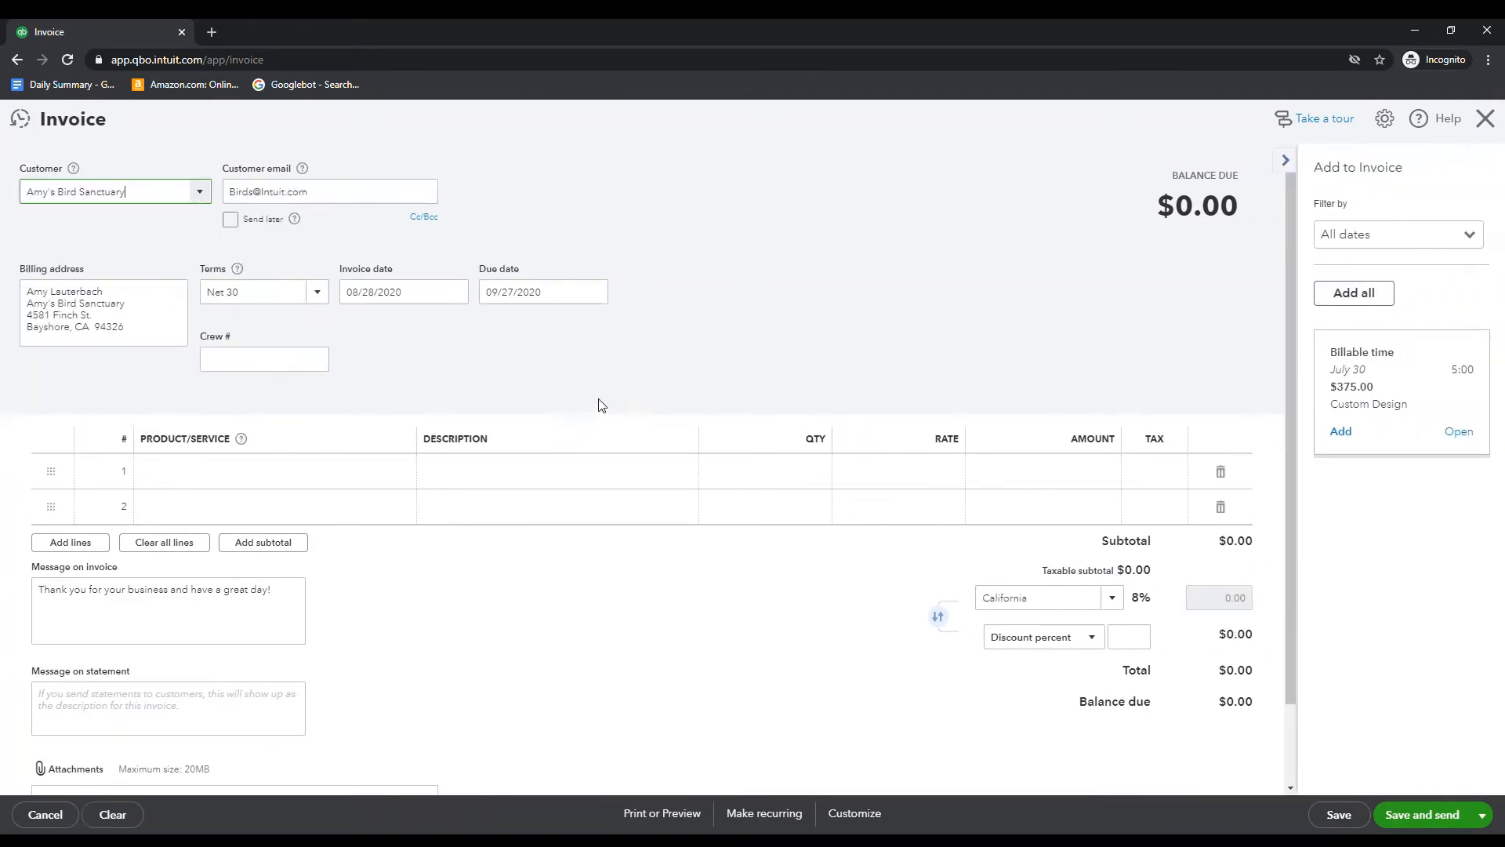
Add a Customer Deposit line to the invoice with a rate of 10,000
click(195, 482)
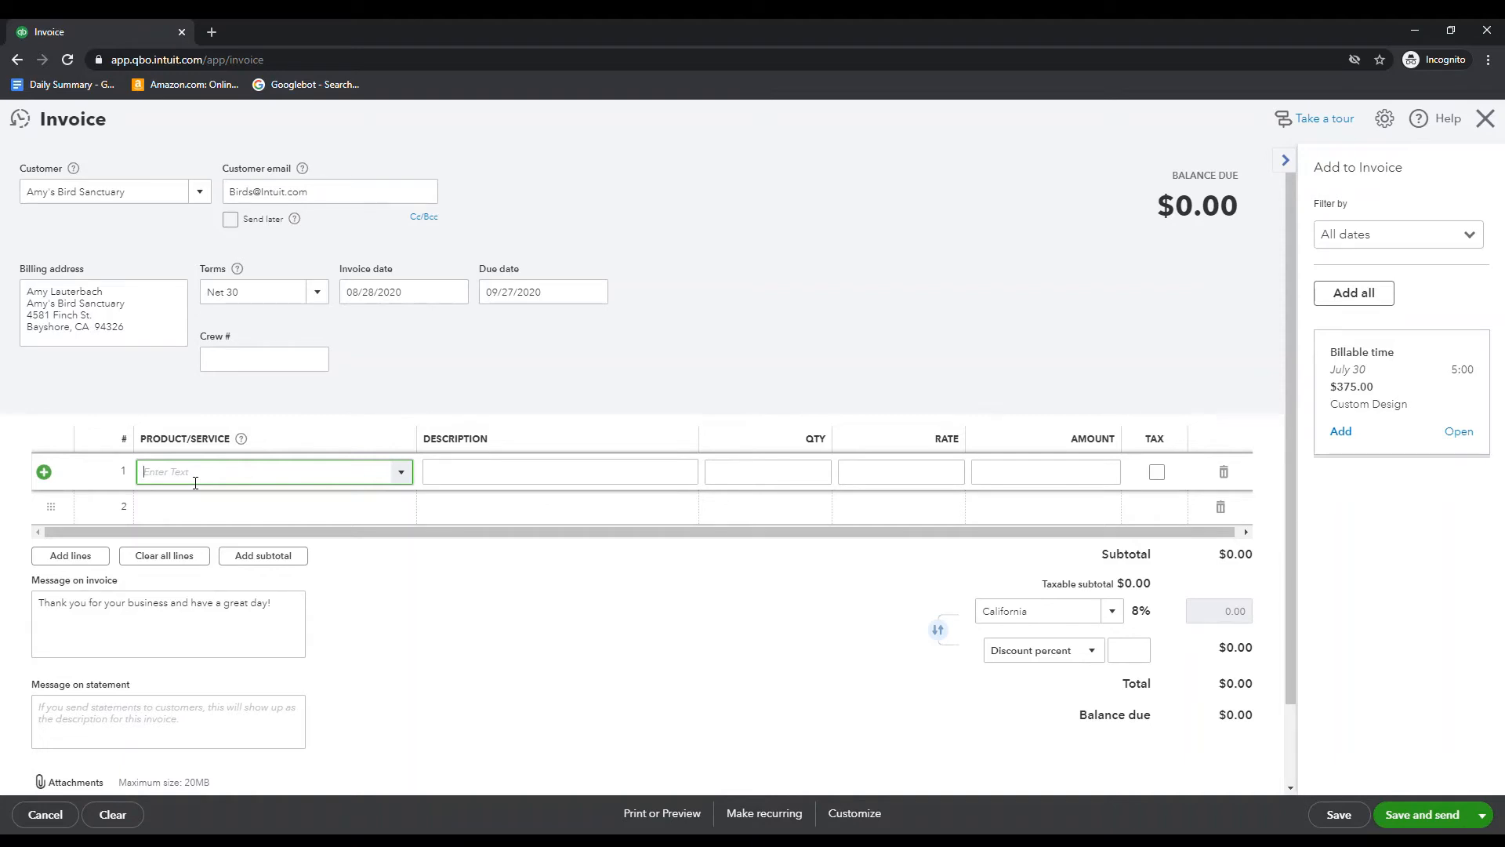
text(cust)
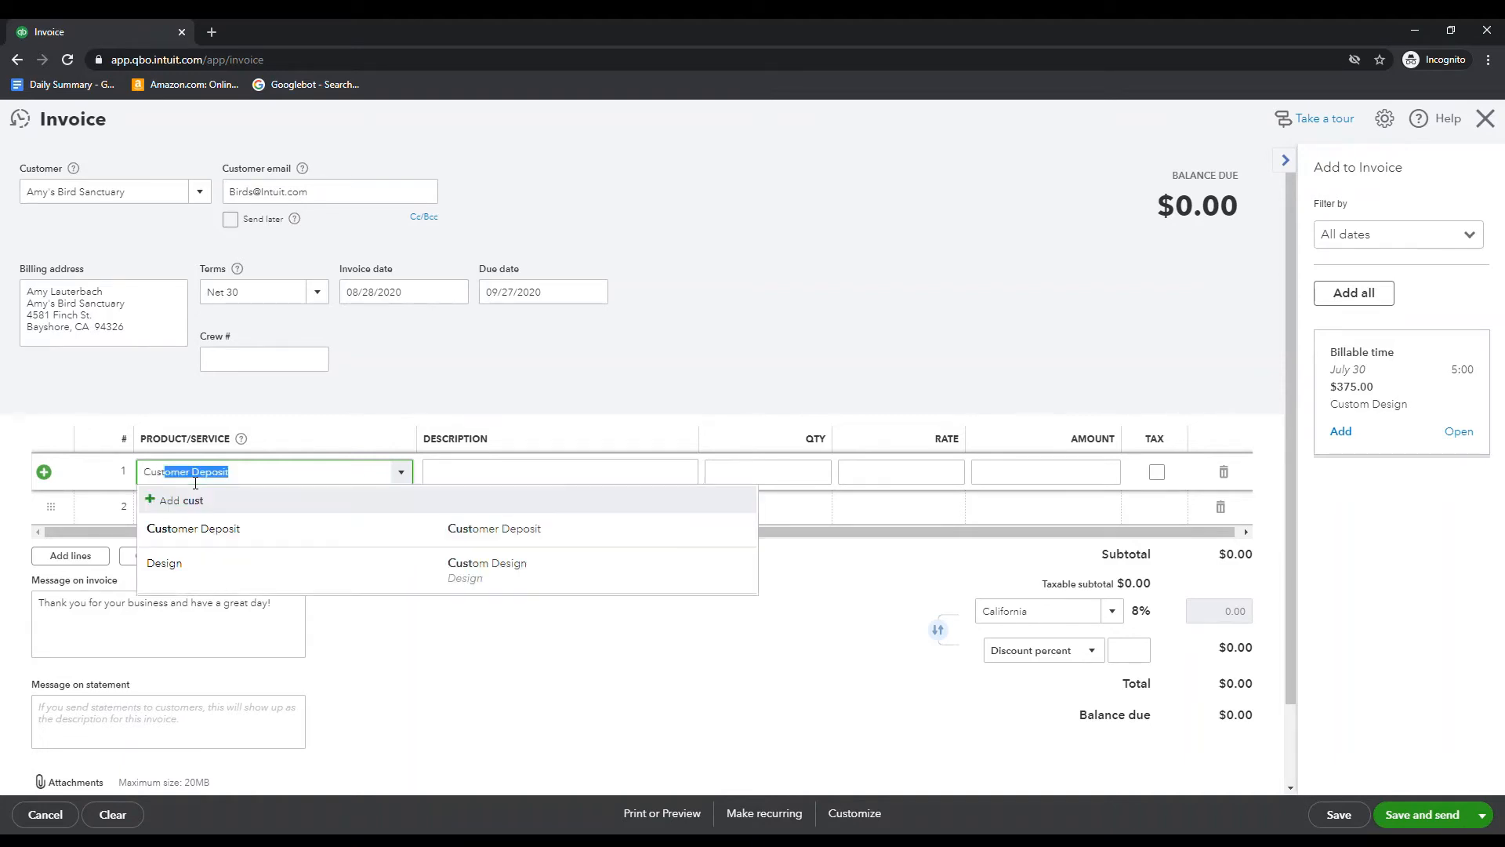
key(Tab)
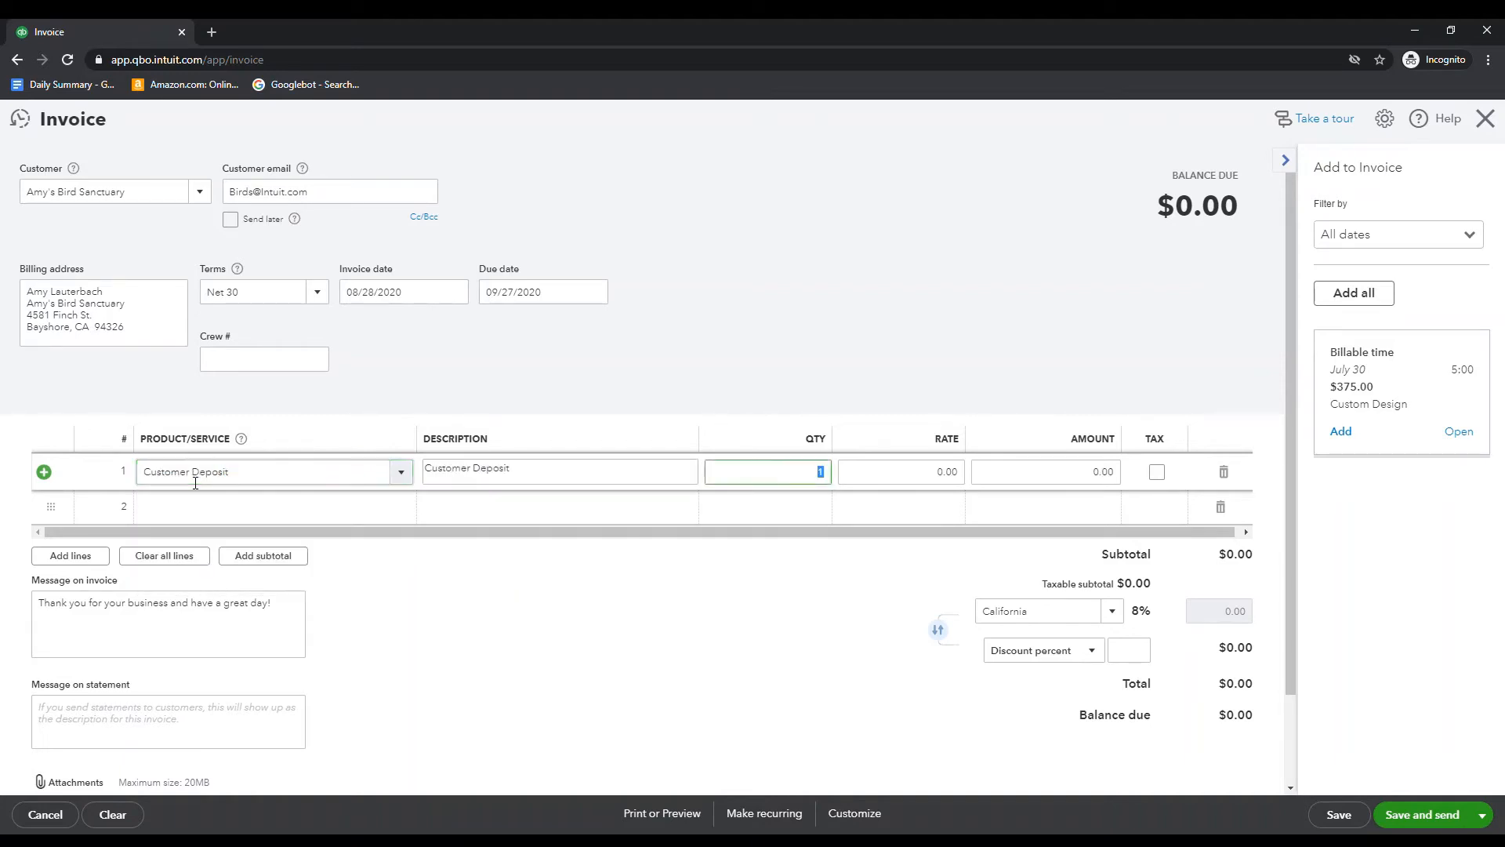
key(Tab)
text(10)
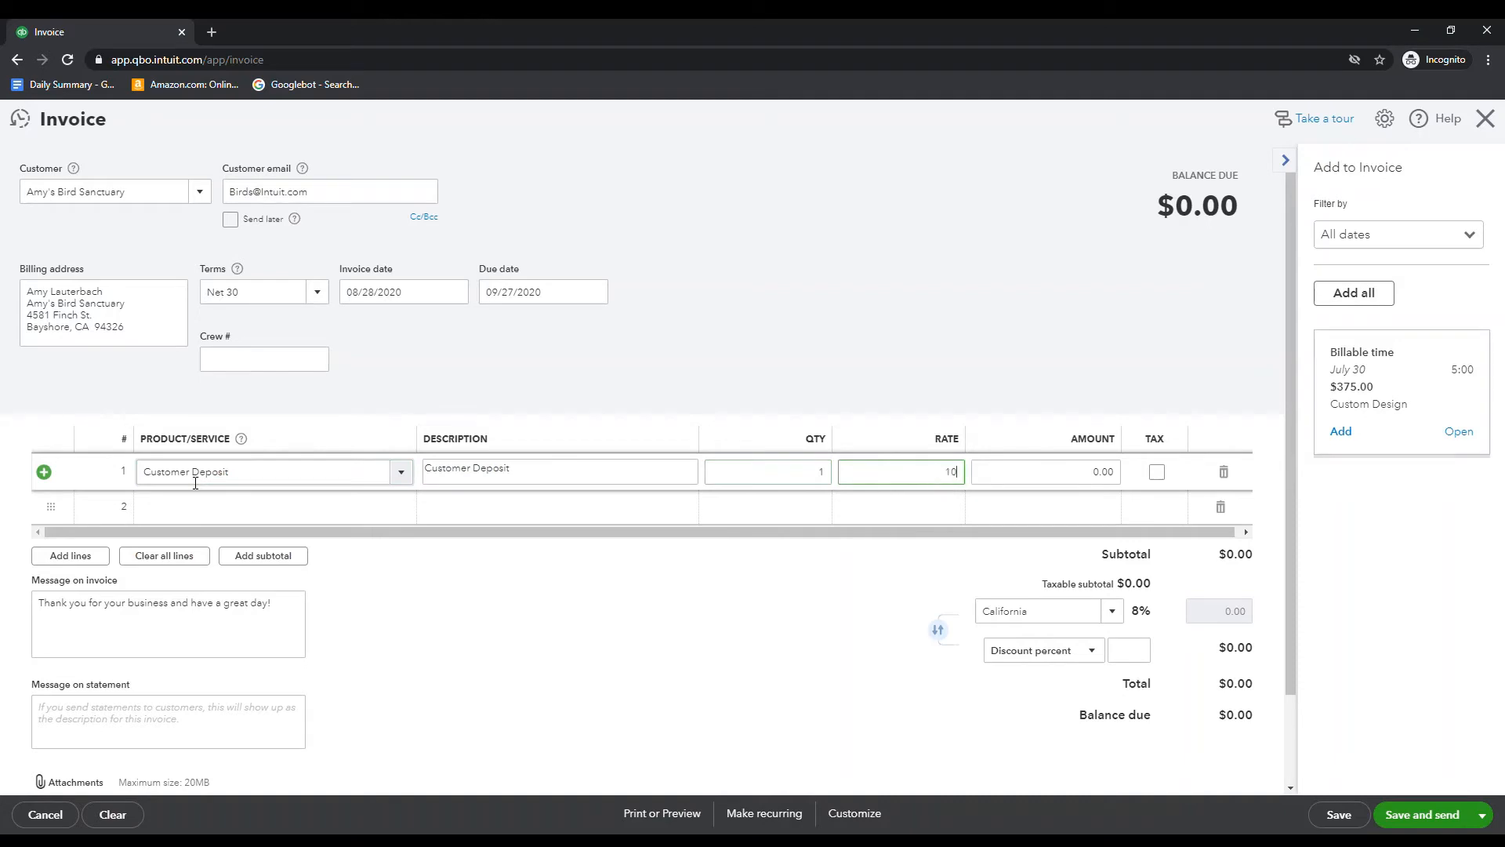
text(,000)
key(Tab)
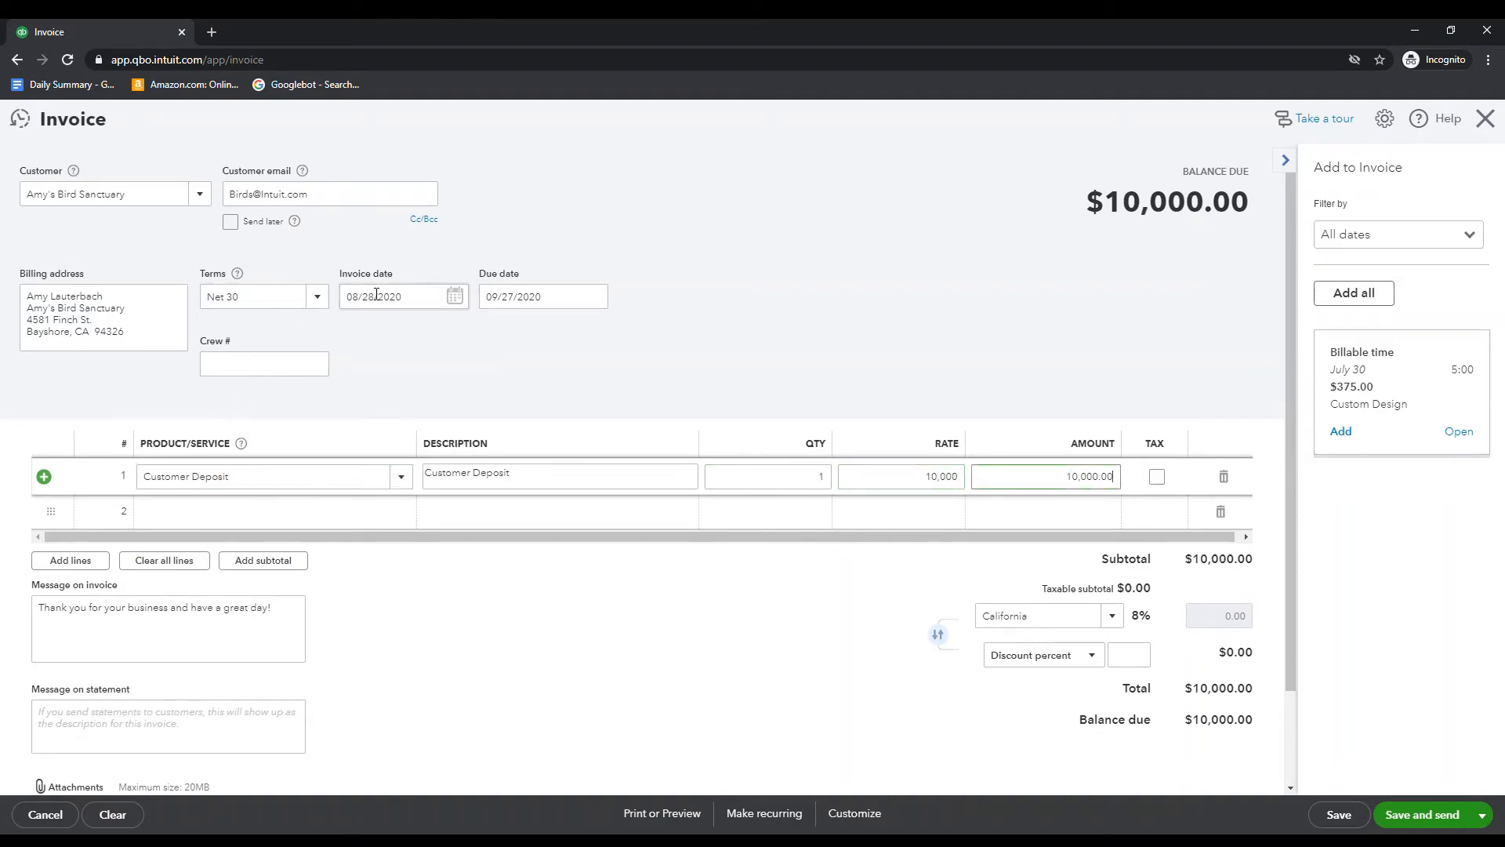
Save and close the deposit invoice
scroll(581, 652, down, 2)
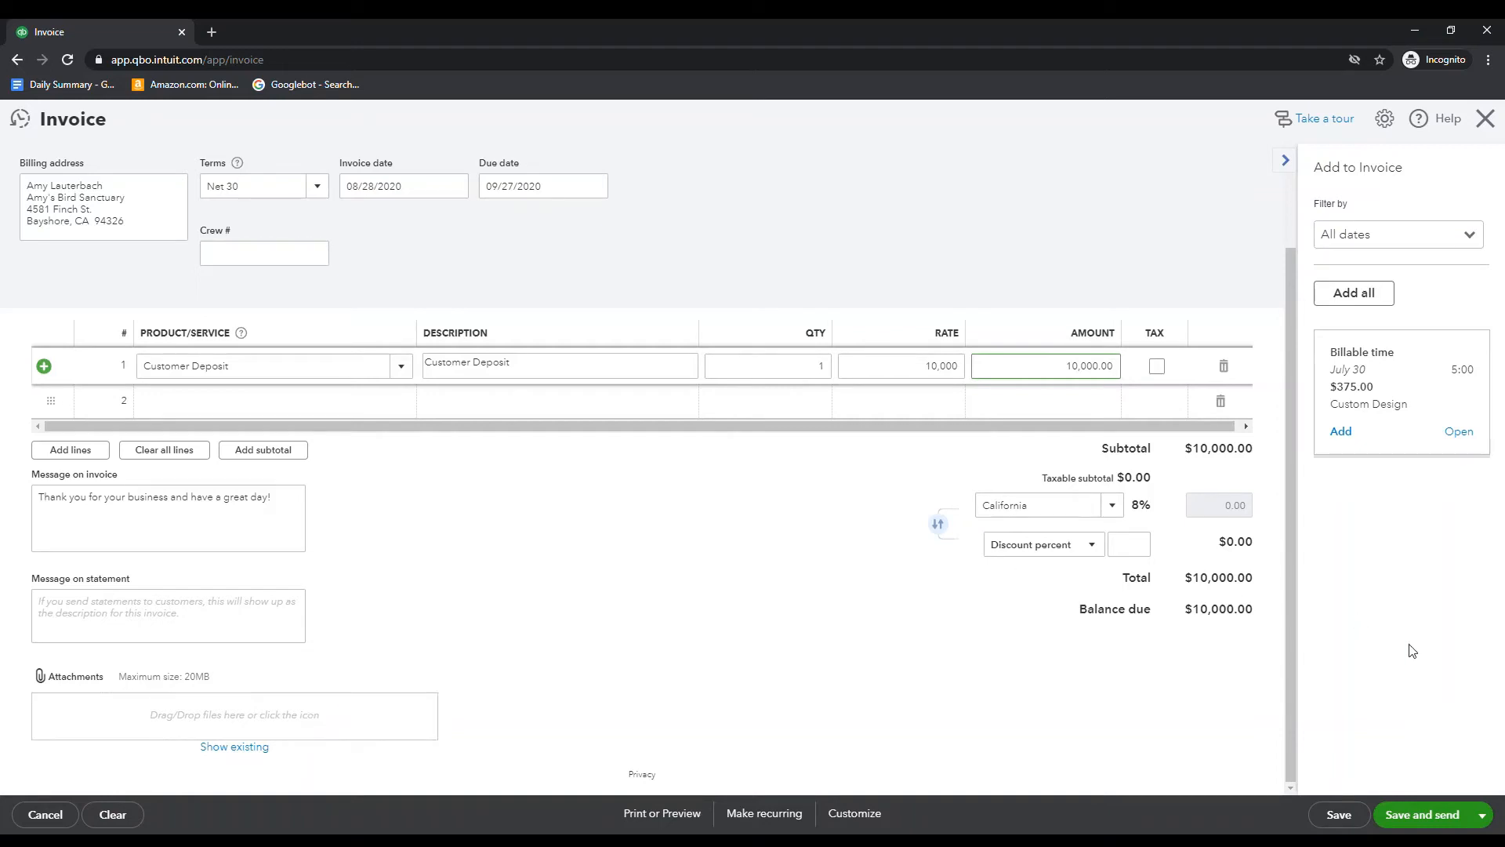
click(1483, 818)
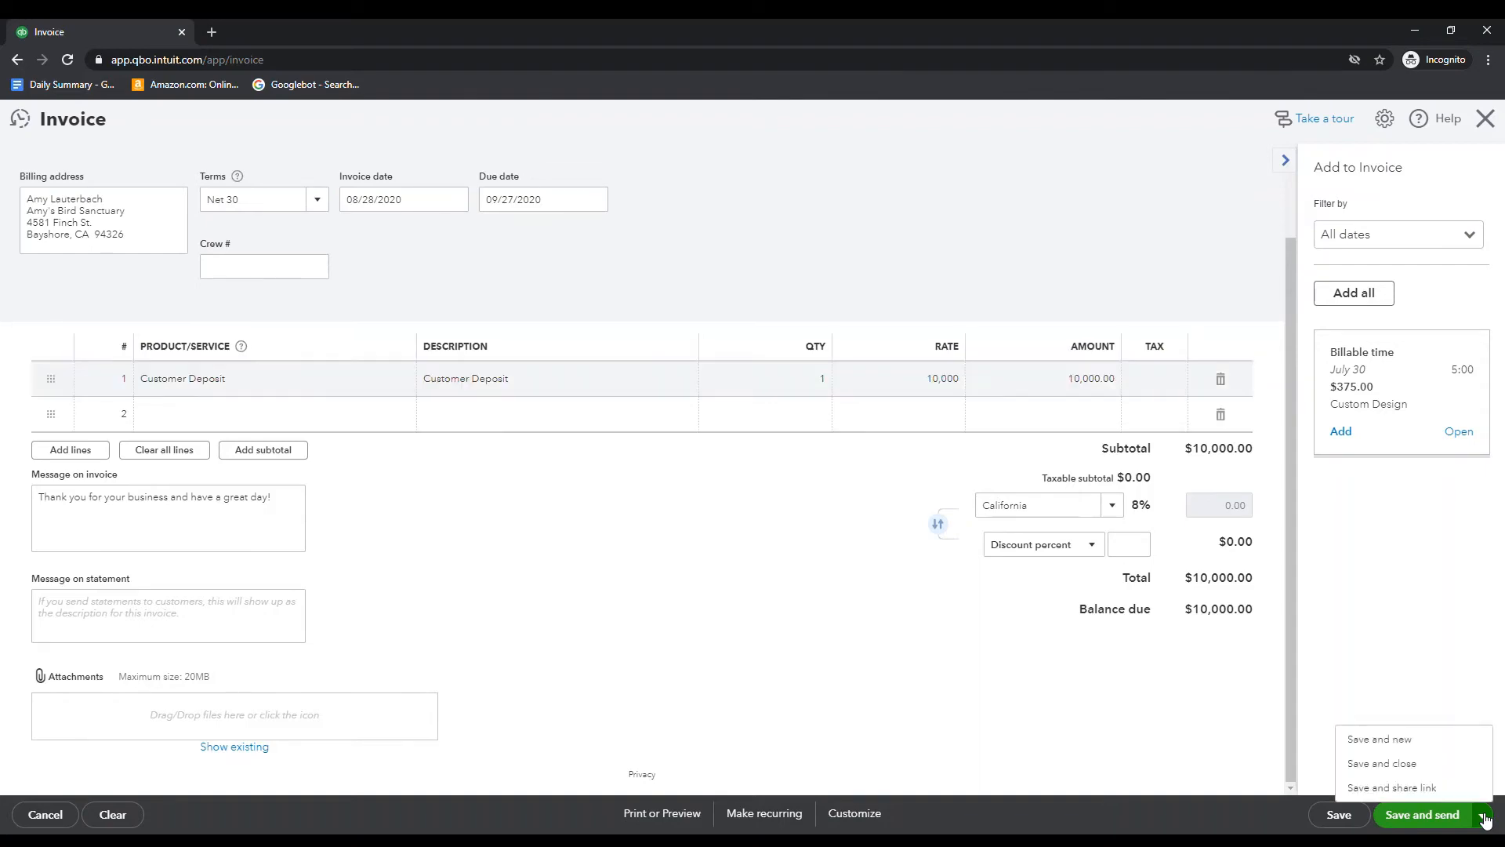
click(1411, 766)
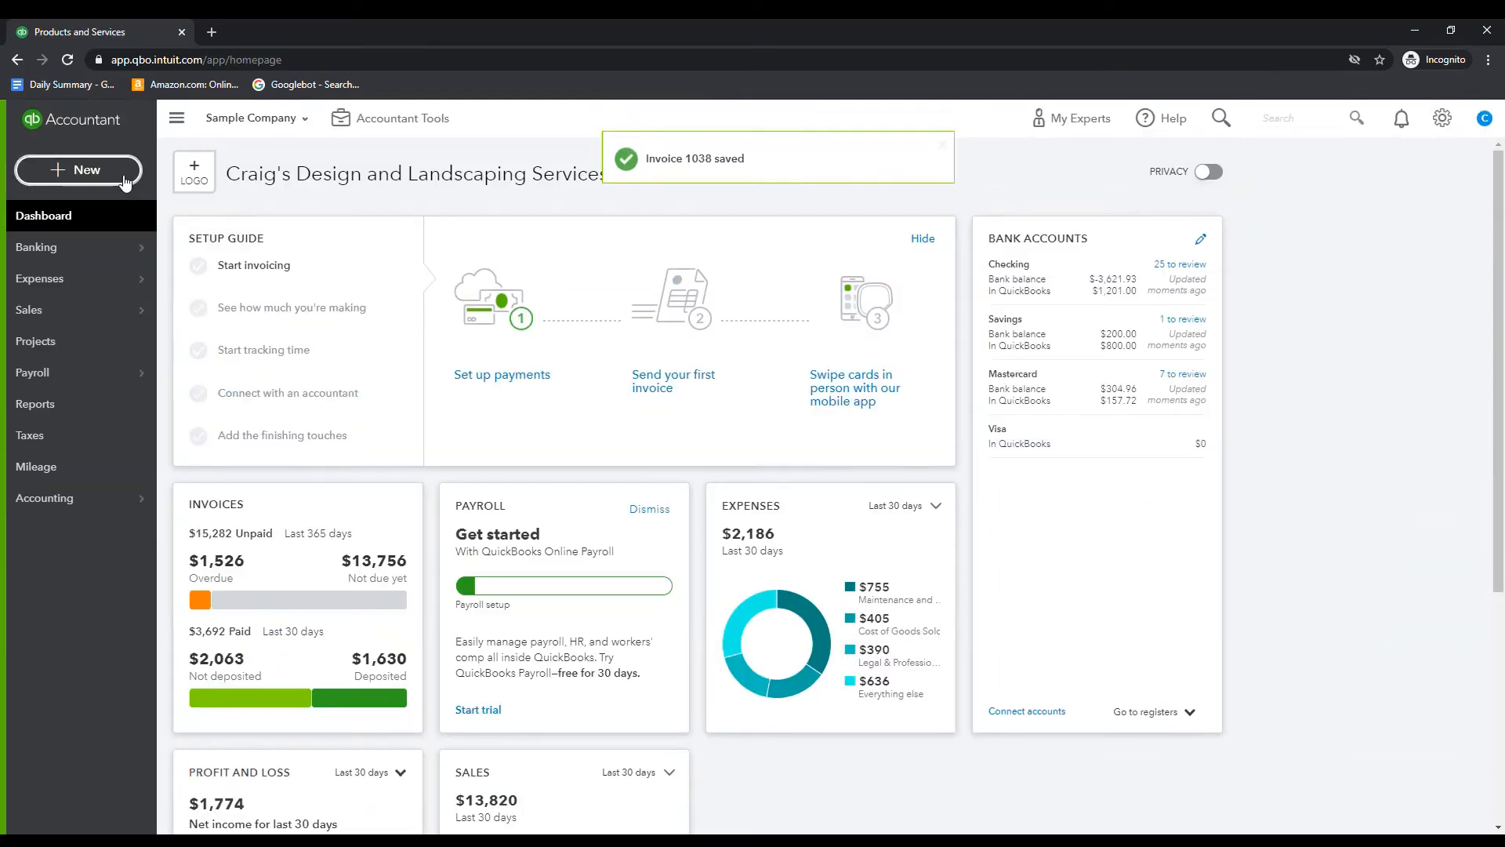
Create another new invoice for the customer Amy's Bird Sanctuary
click(135, 171)
click(120, 270)
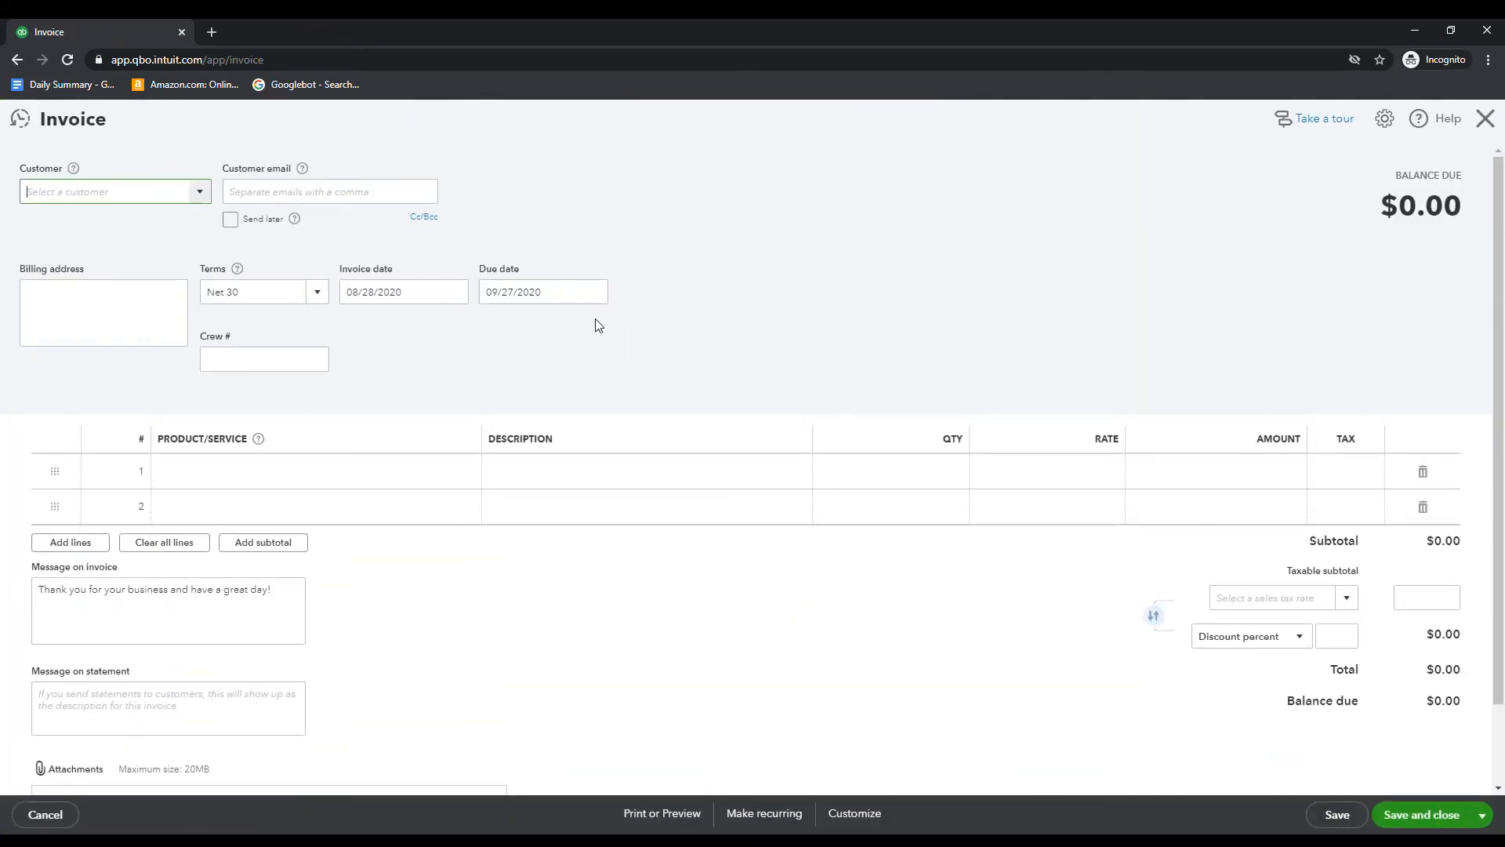
text(amy)
key(Tab)
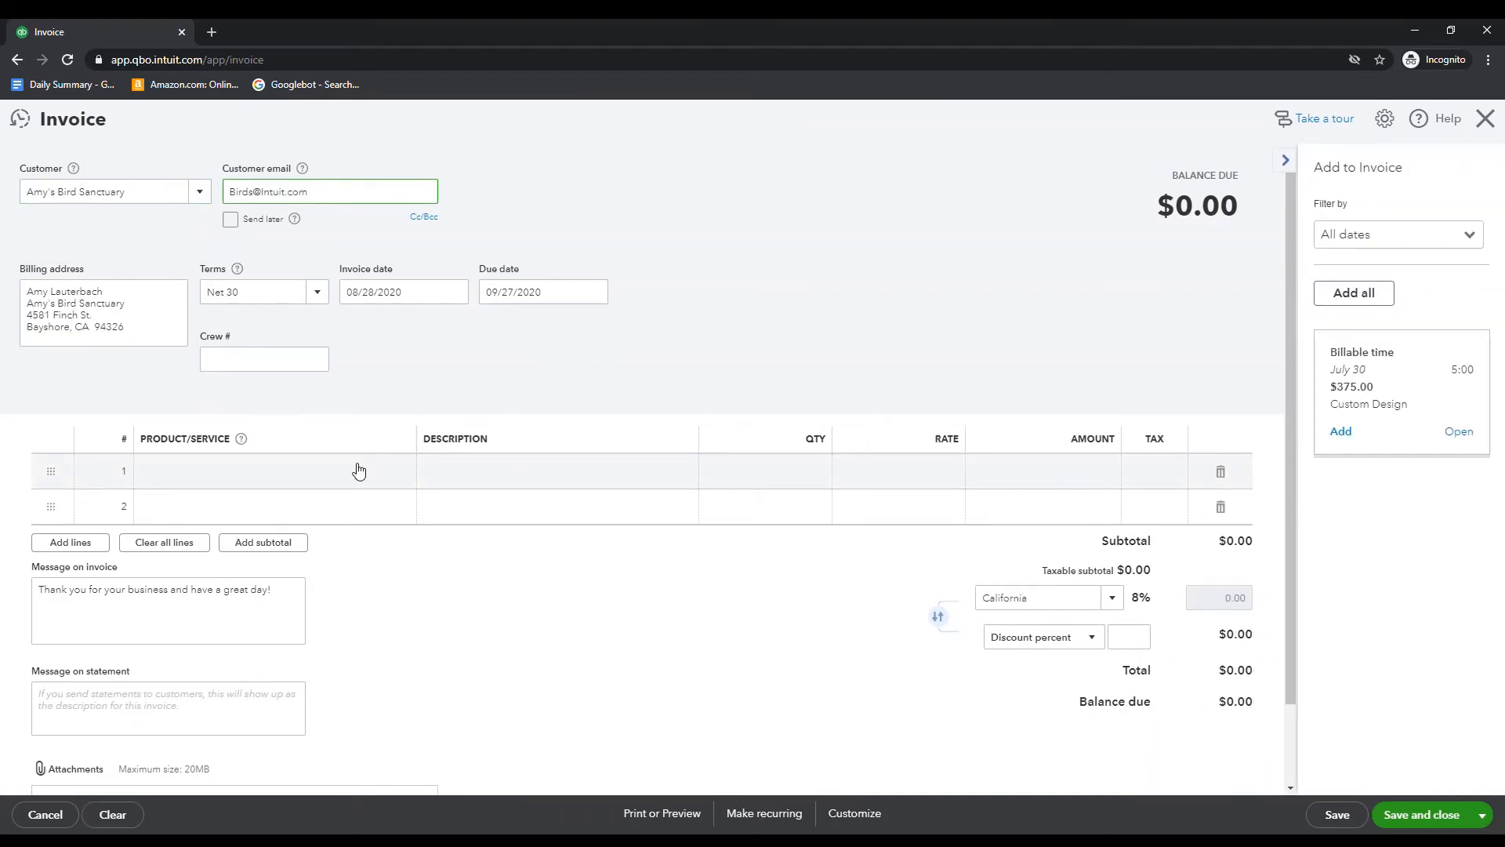
Add the Design service as the first invoice line with a rate of 20,000
click(359, 470)
text(sal)
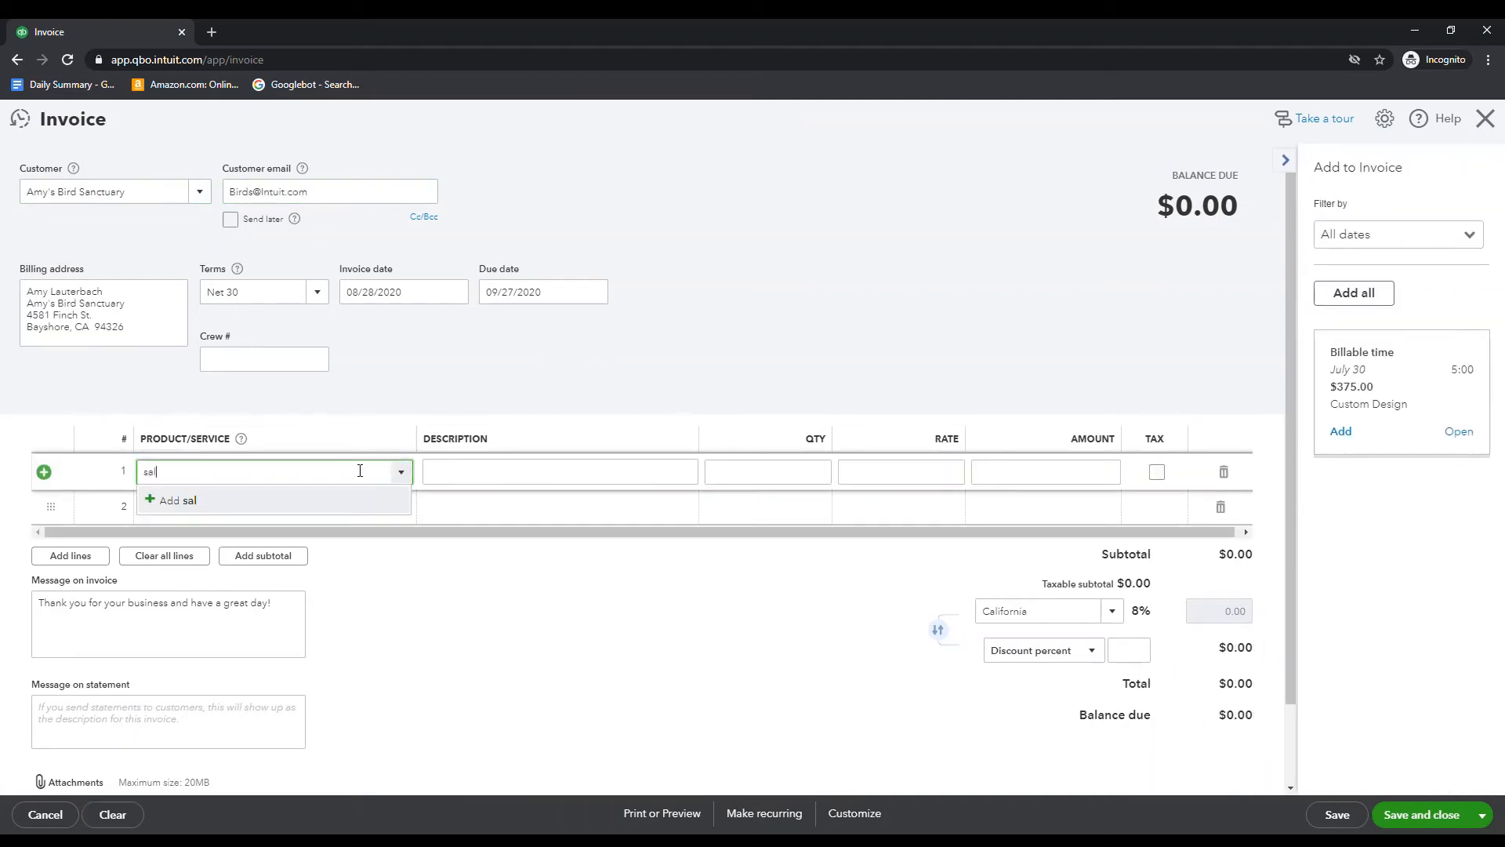
key(BackSpace)
key(BackSpace)
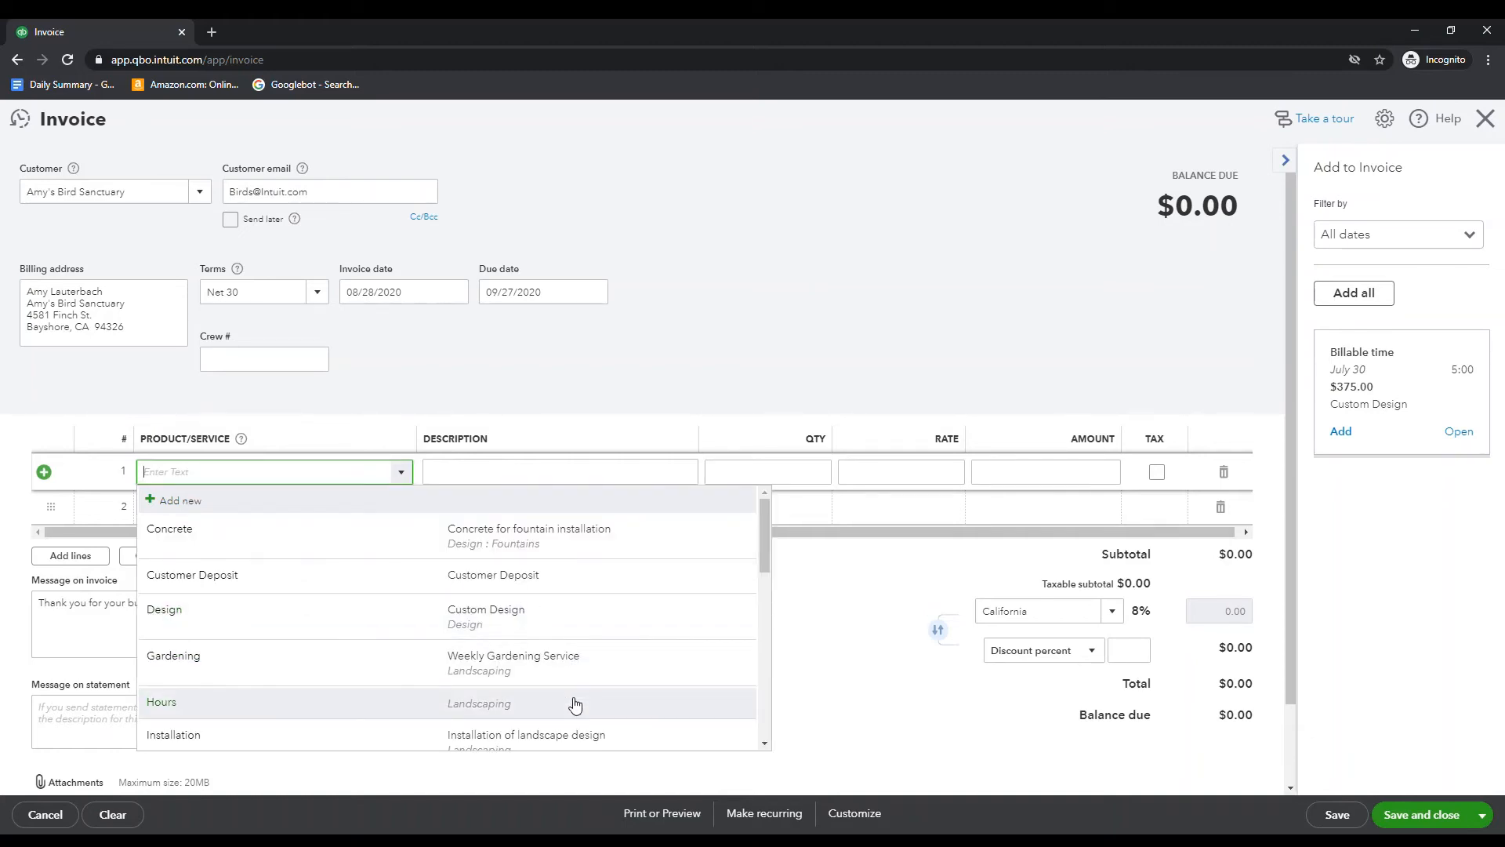
click(572, 629)
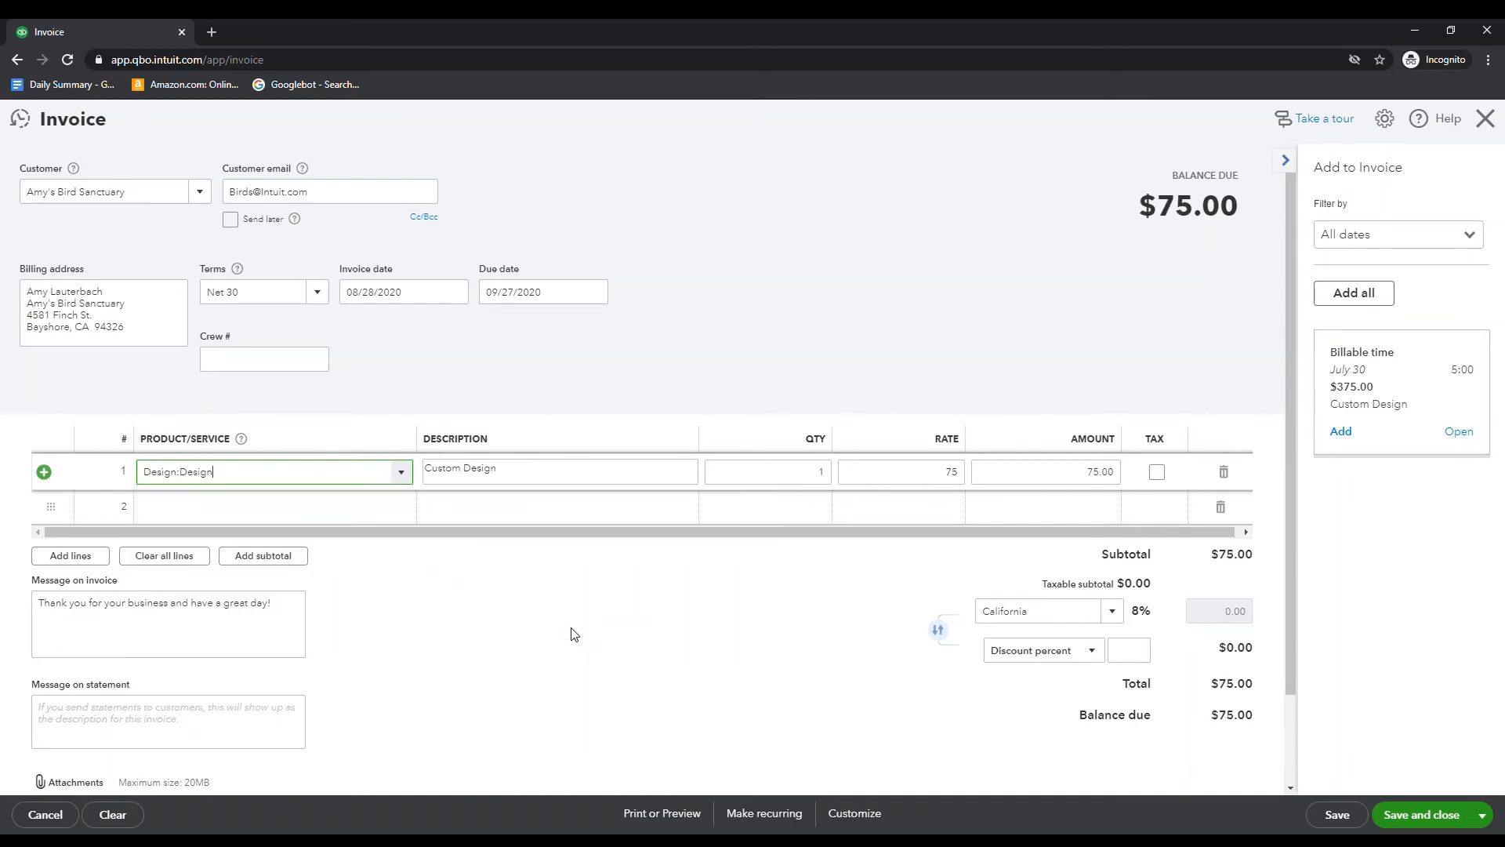
key(Tab)
key(Tab)
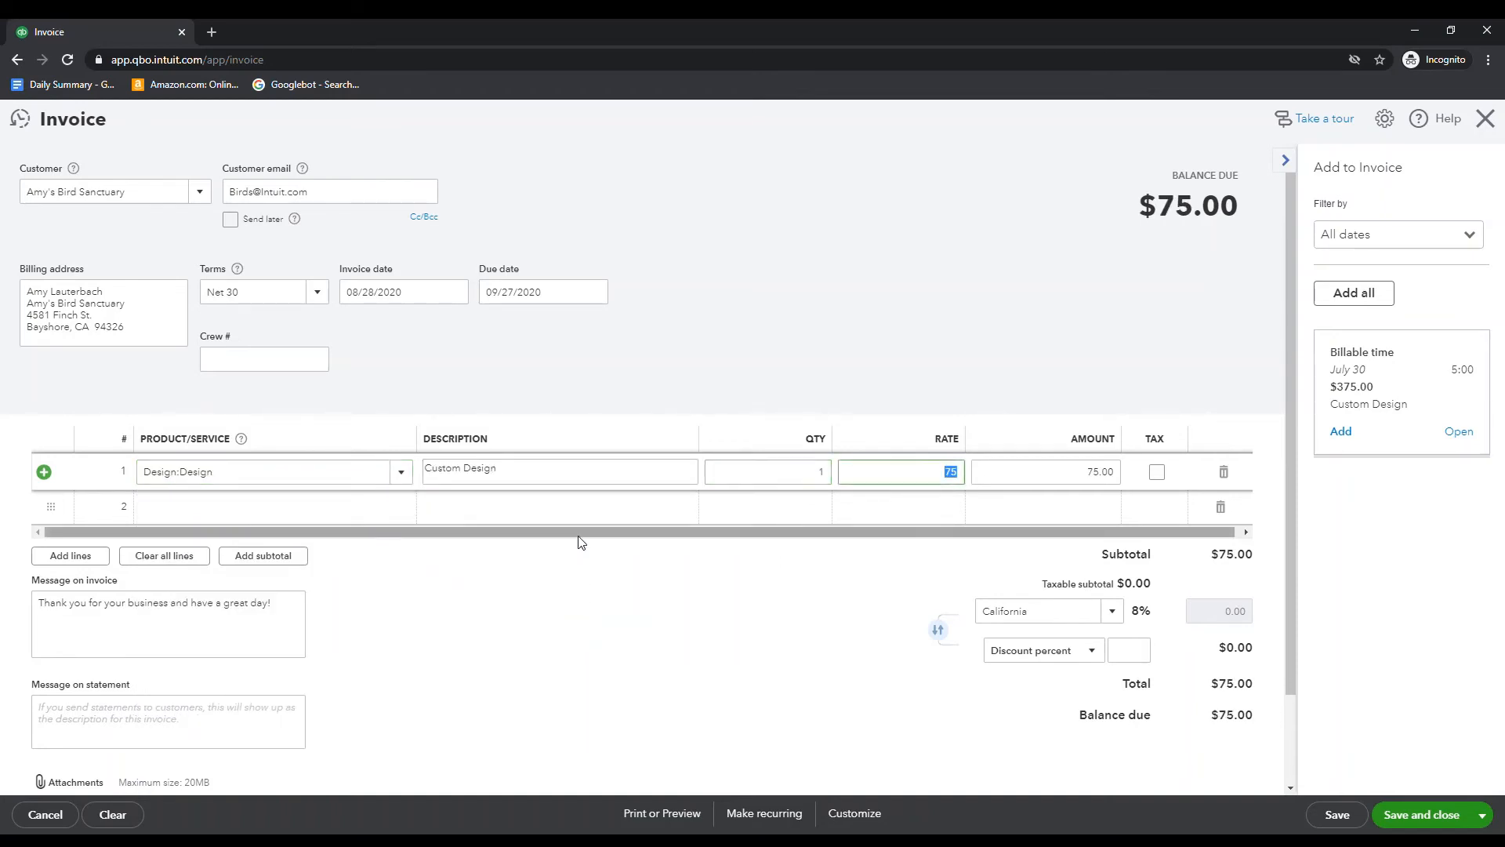
text(20,0)
text(0000)
key(Tab)
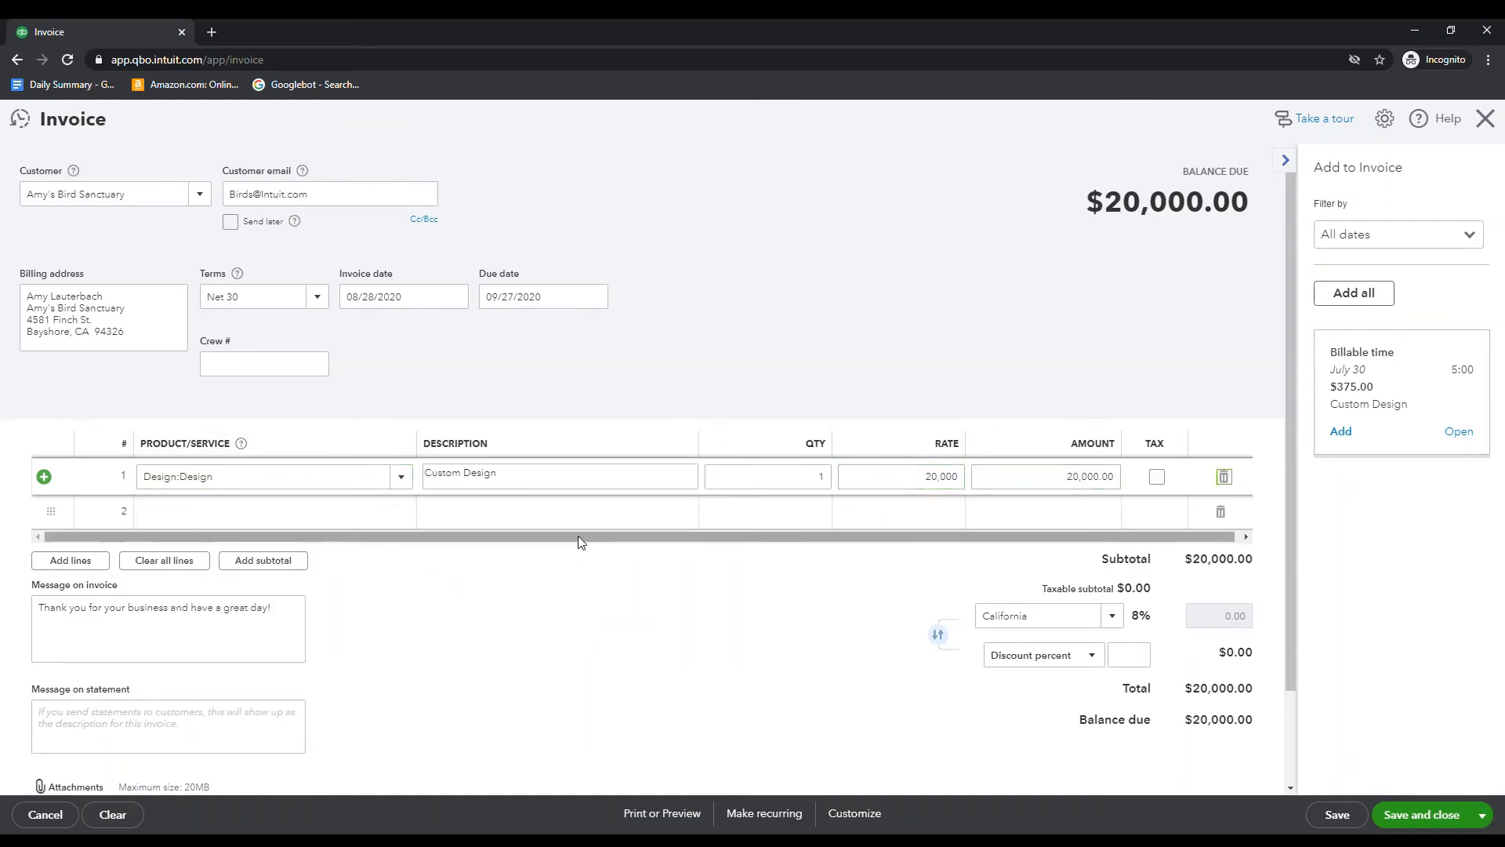
key(Tab)
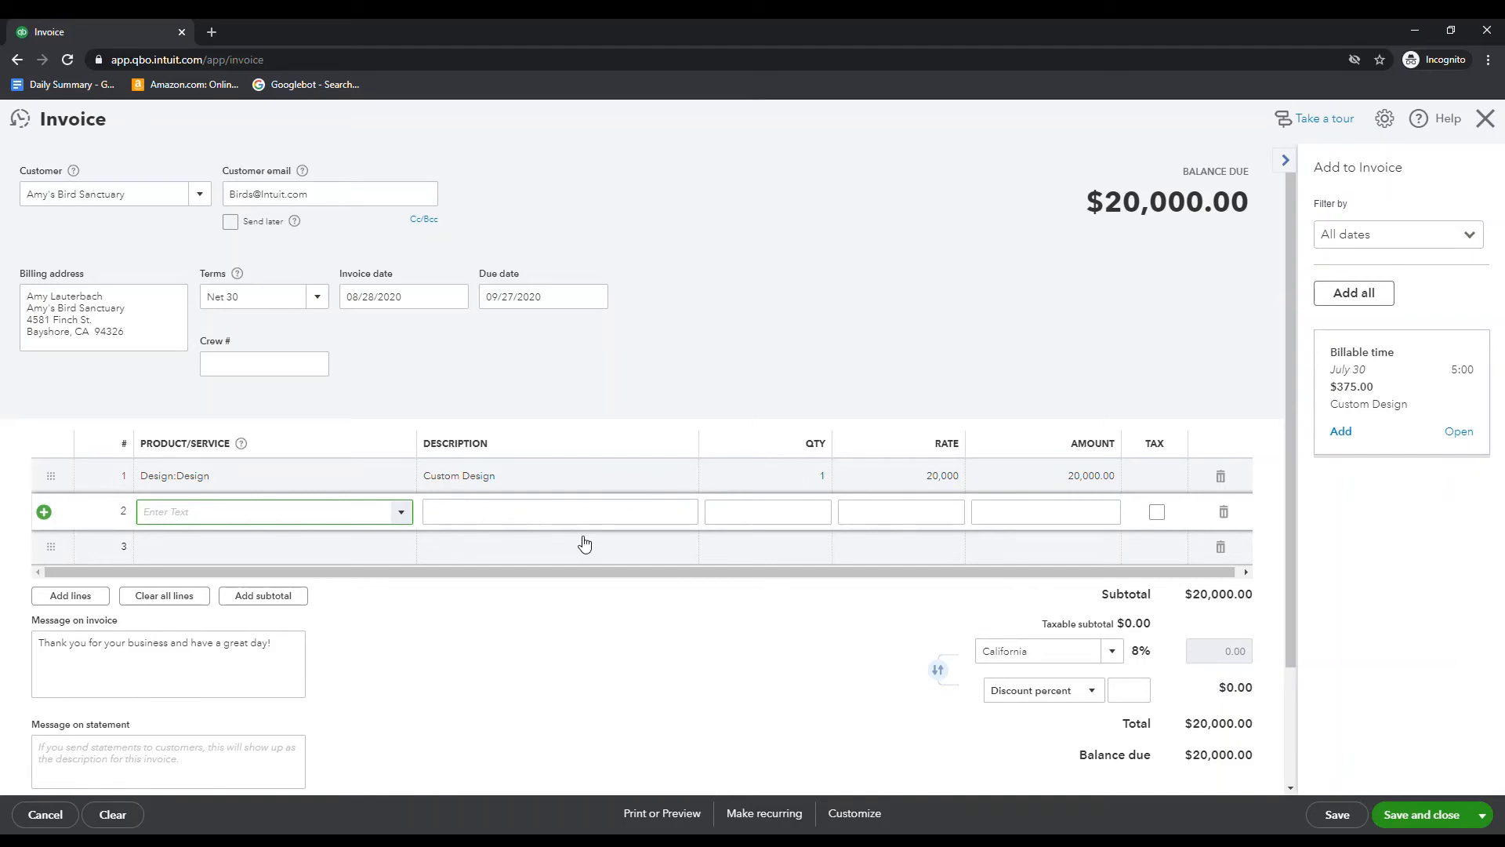
Add a second line for Customer Deposit with a rate of -10,000, and save and close the invoice
text(Customer Deposit)
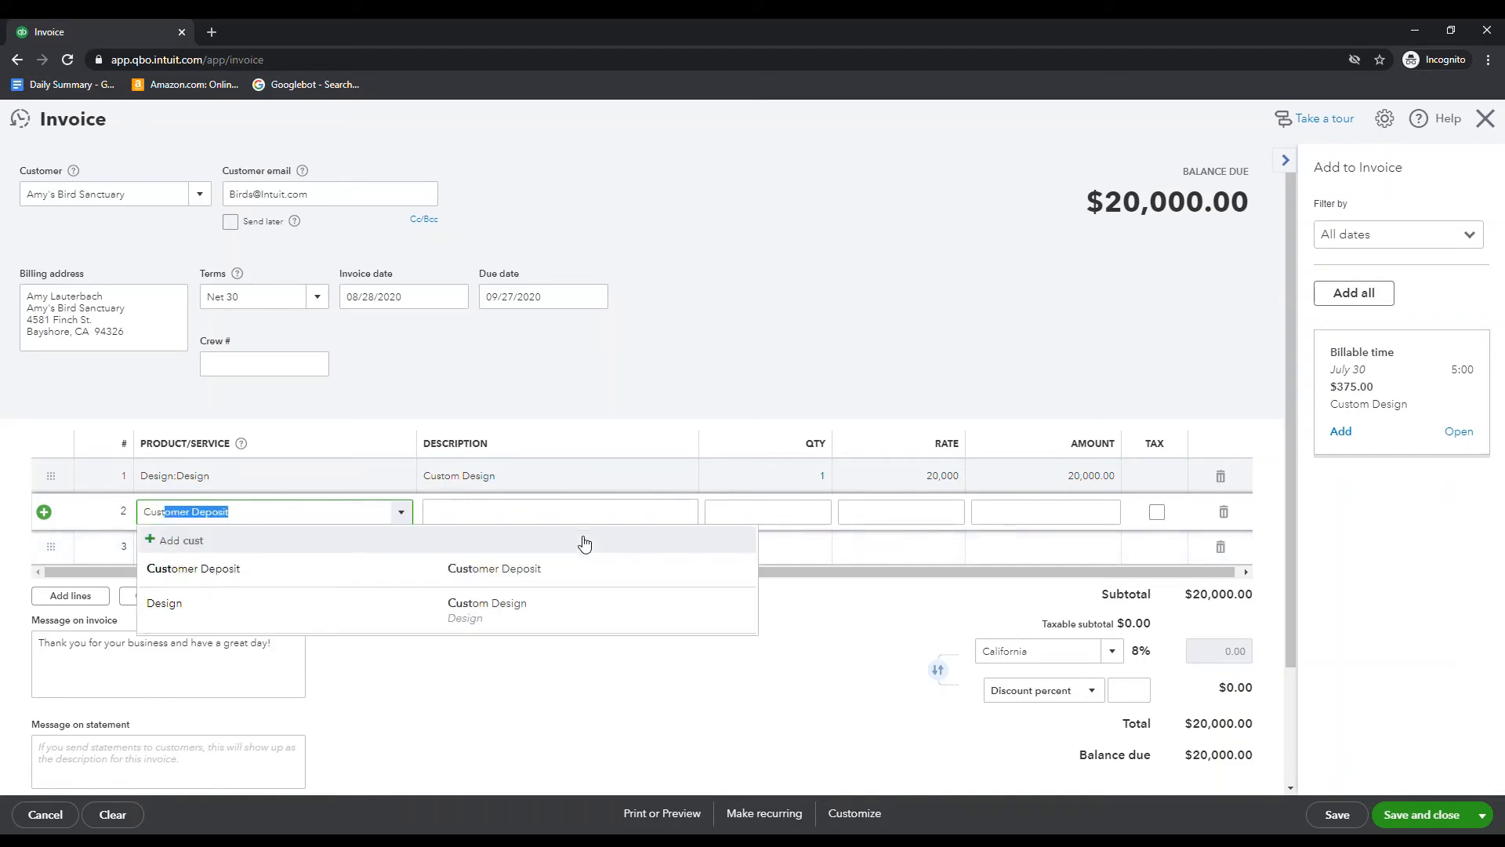
click(591, 570)
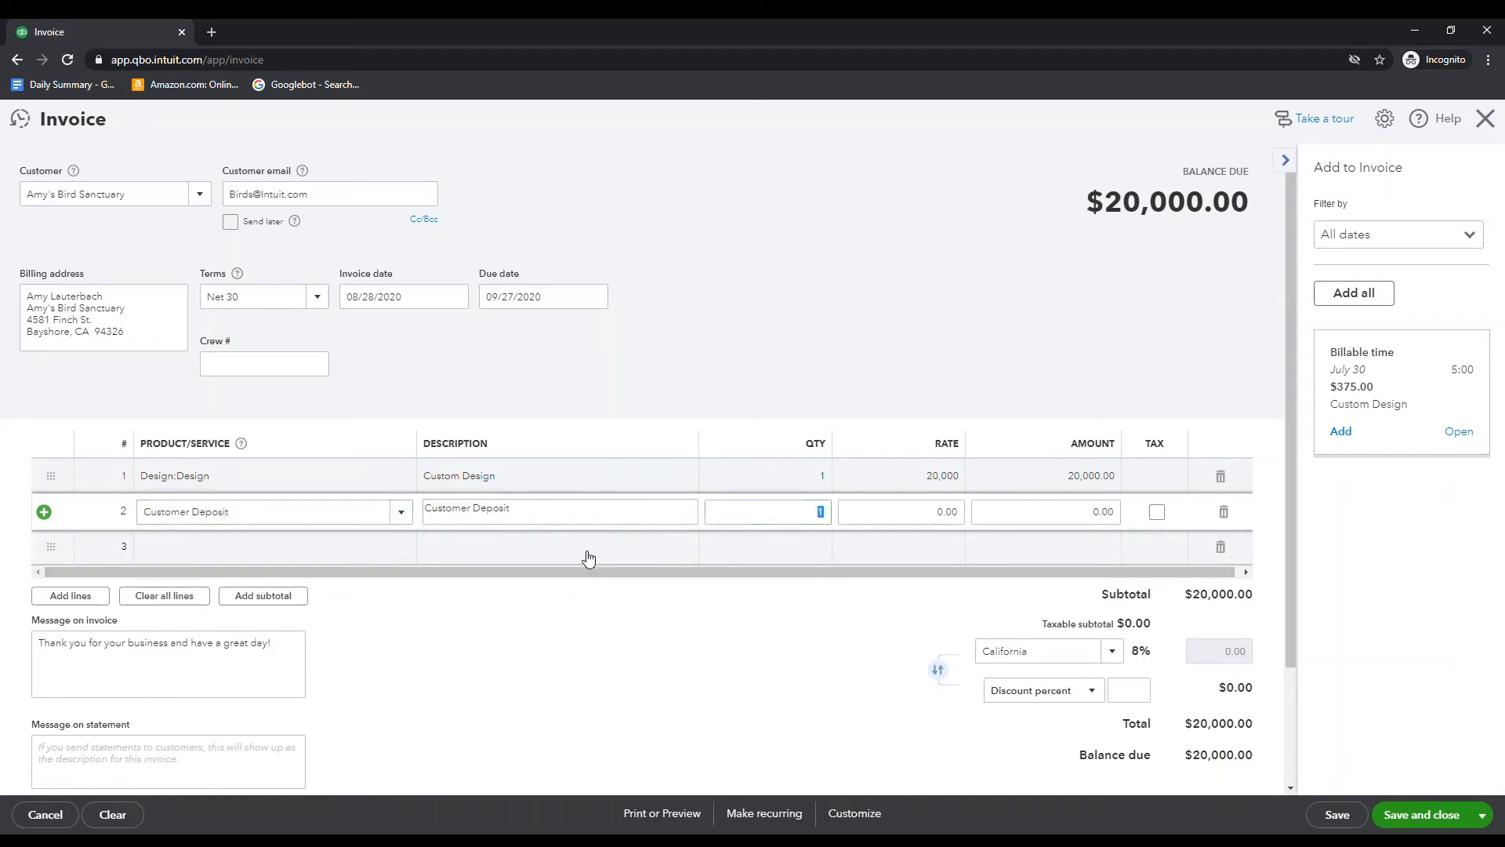
key(Tab)
text(-)
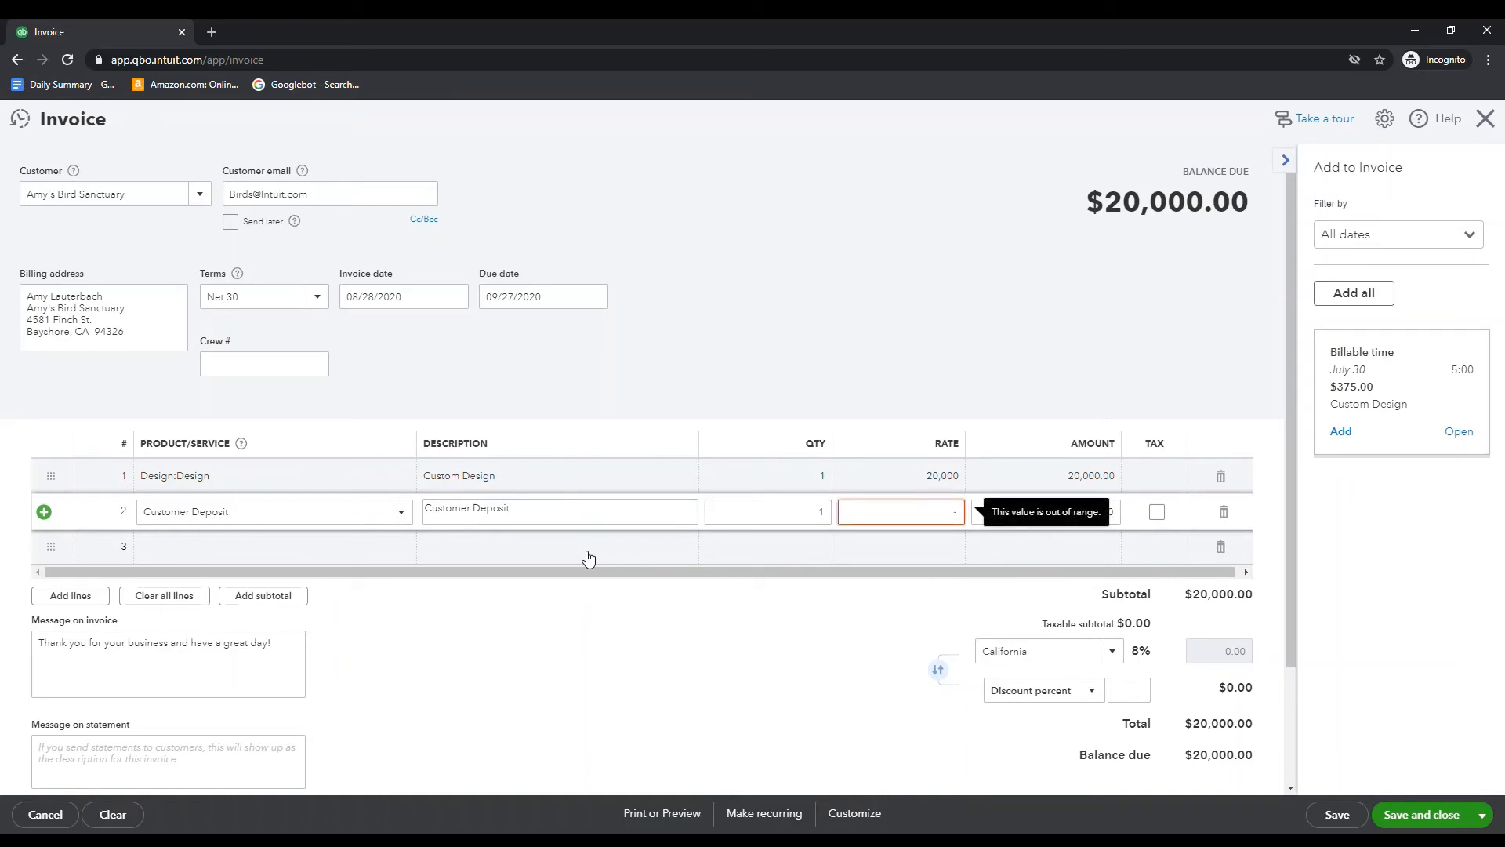
text(10,000)
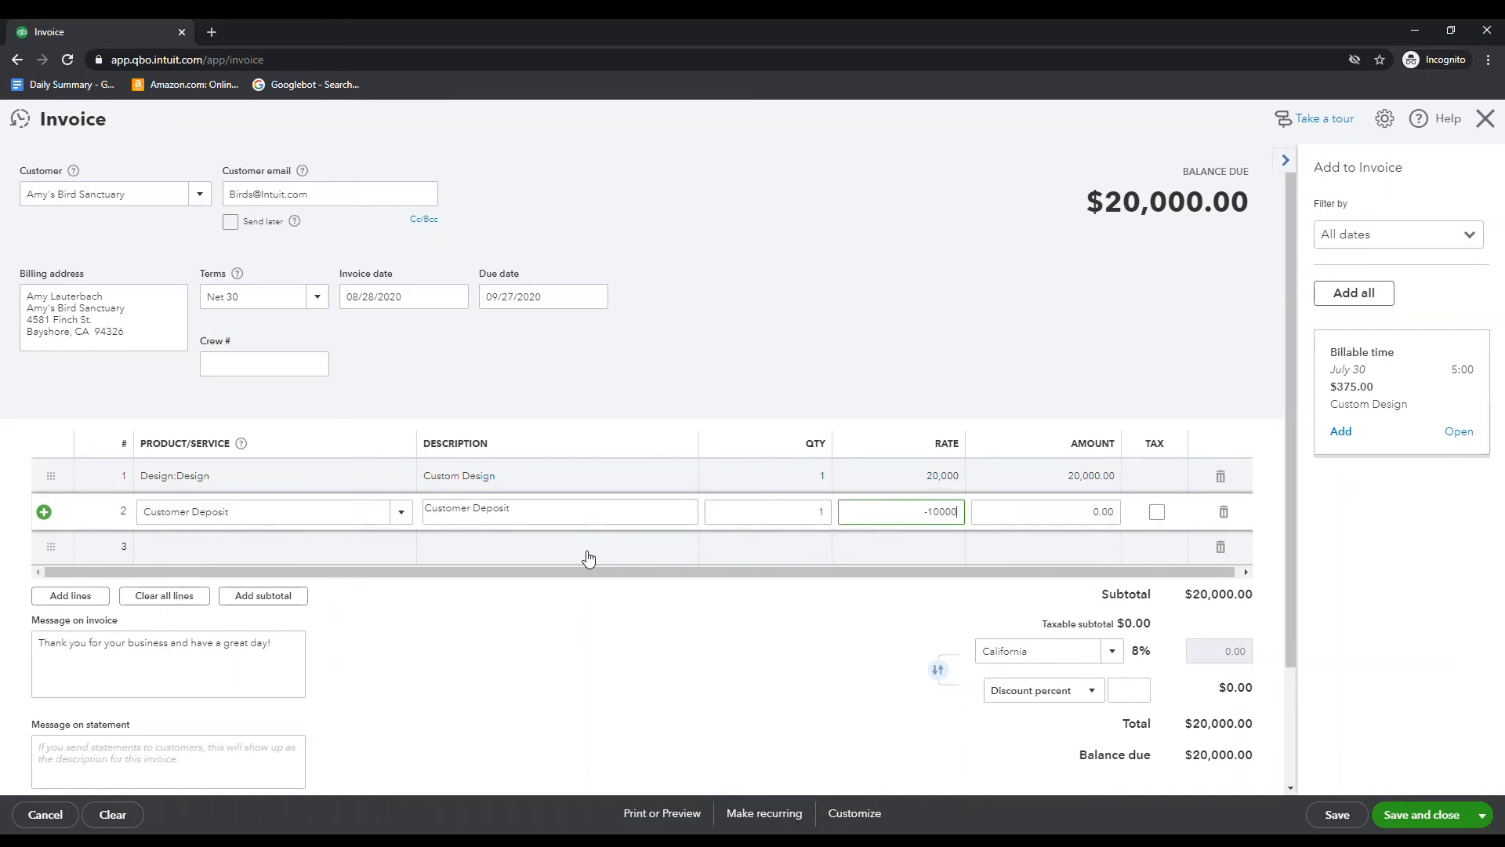
key(Tab)
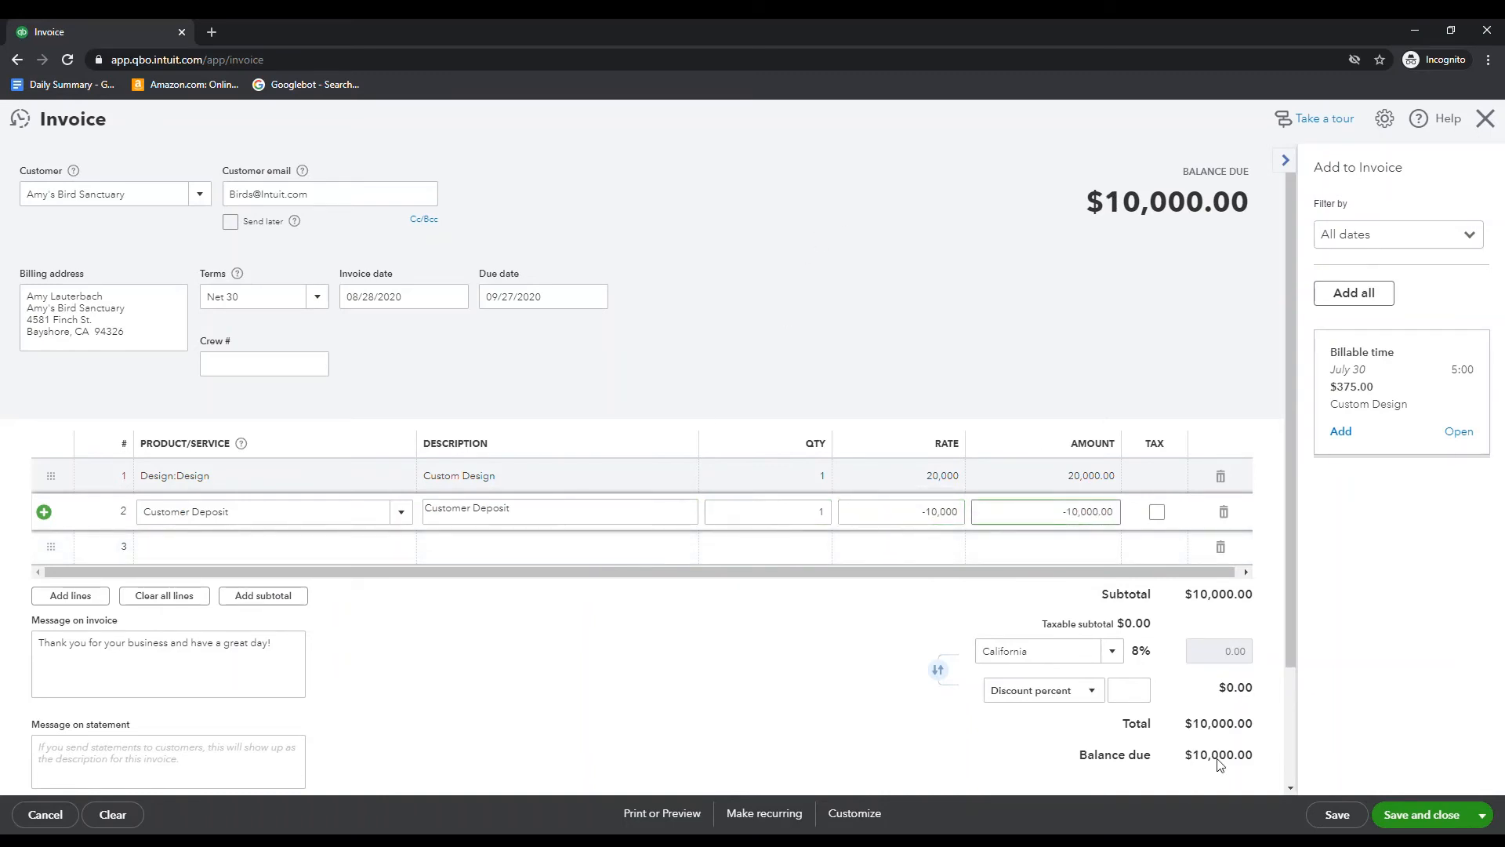
click(1454, 819)
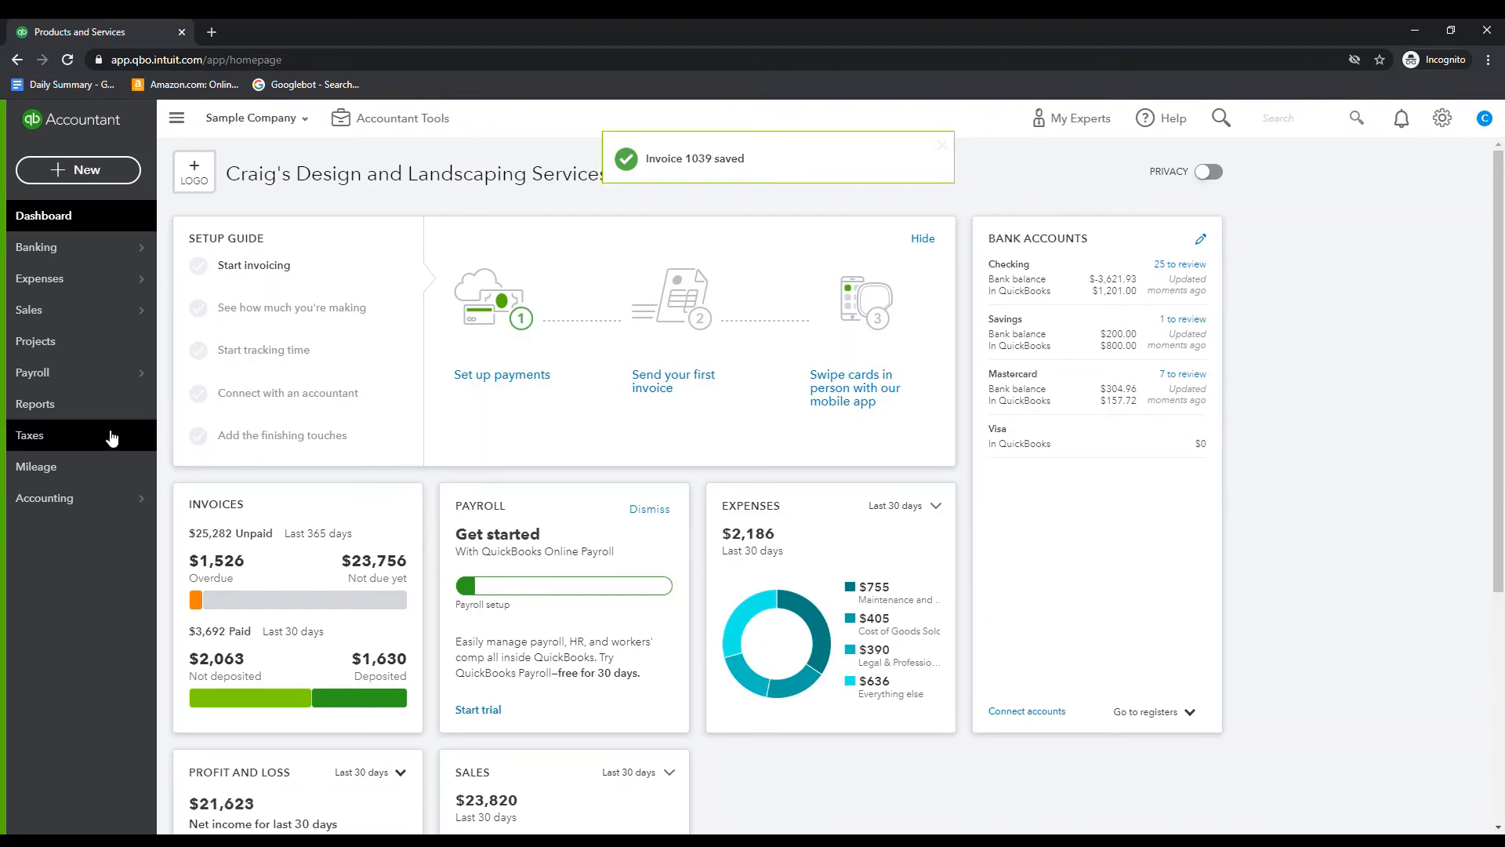
Open the standard Balance Sheet report
click(70, 411)
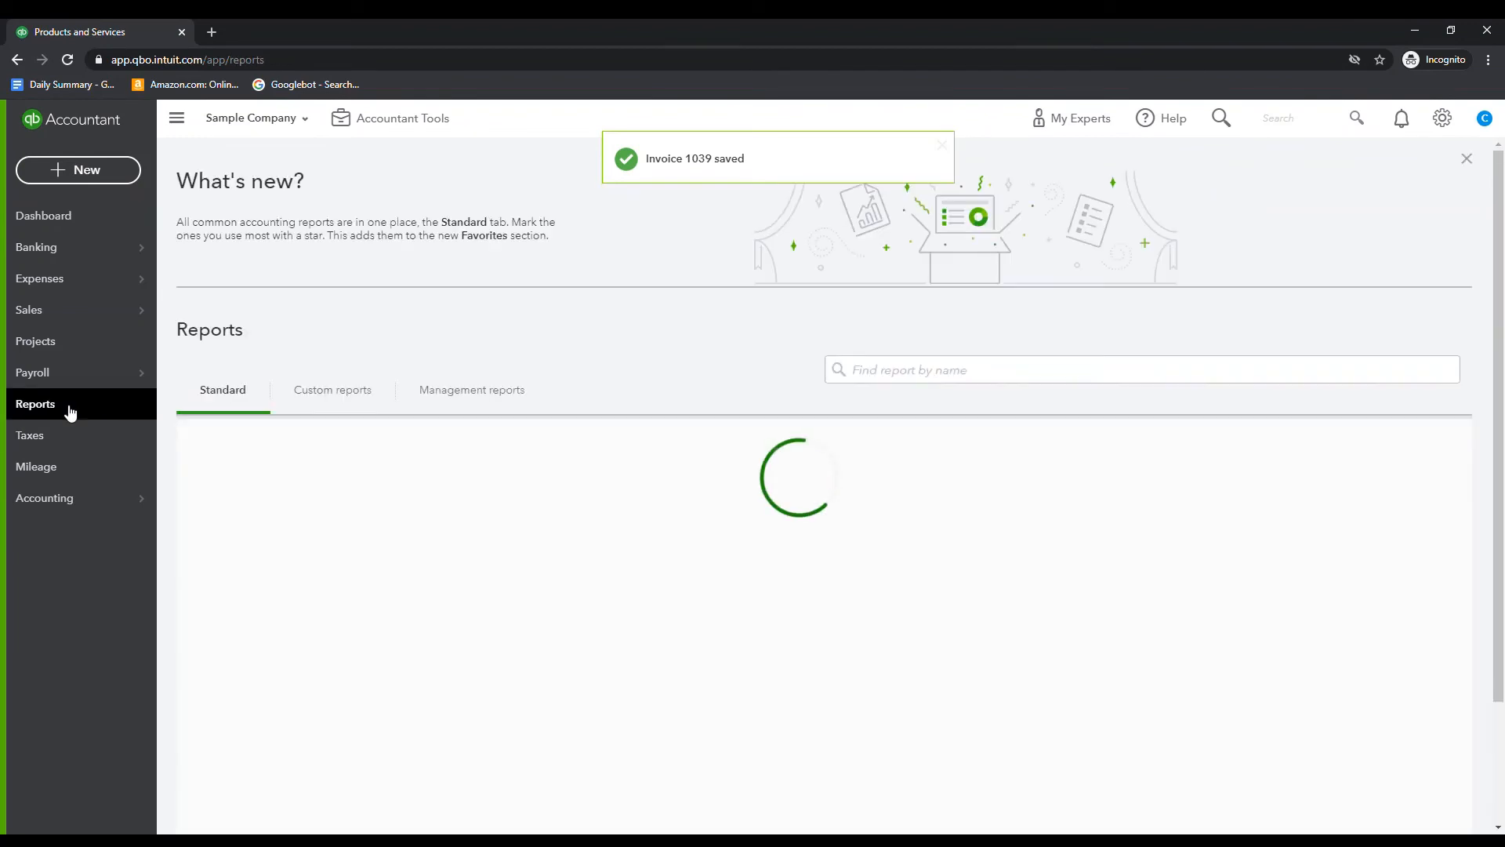
scroll(892, 558, down, 4)
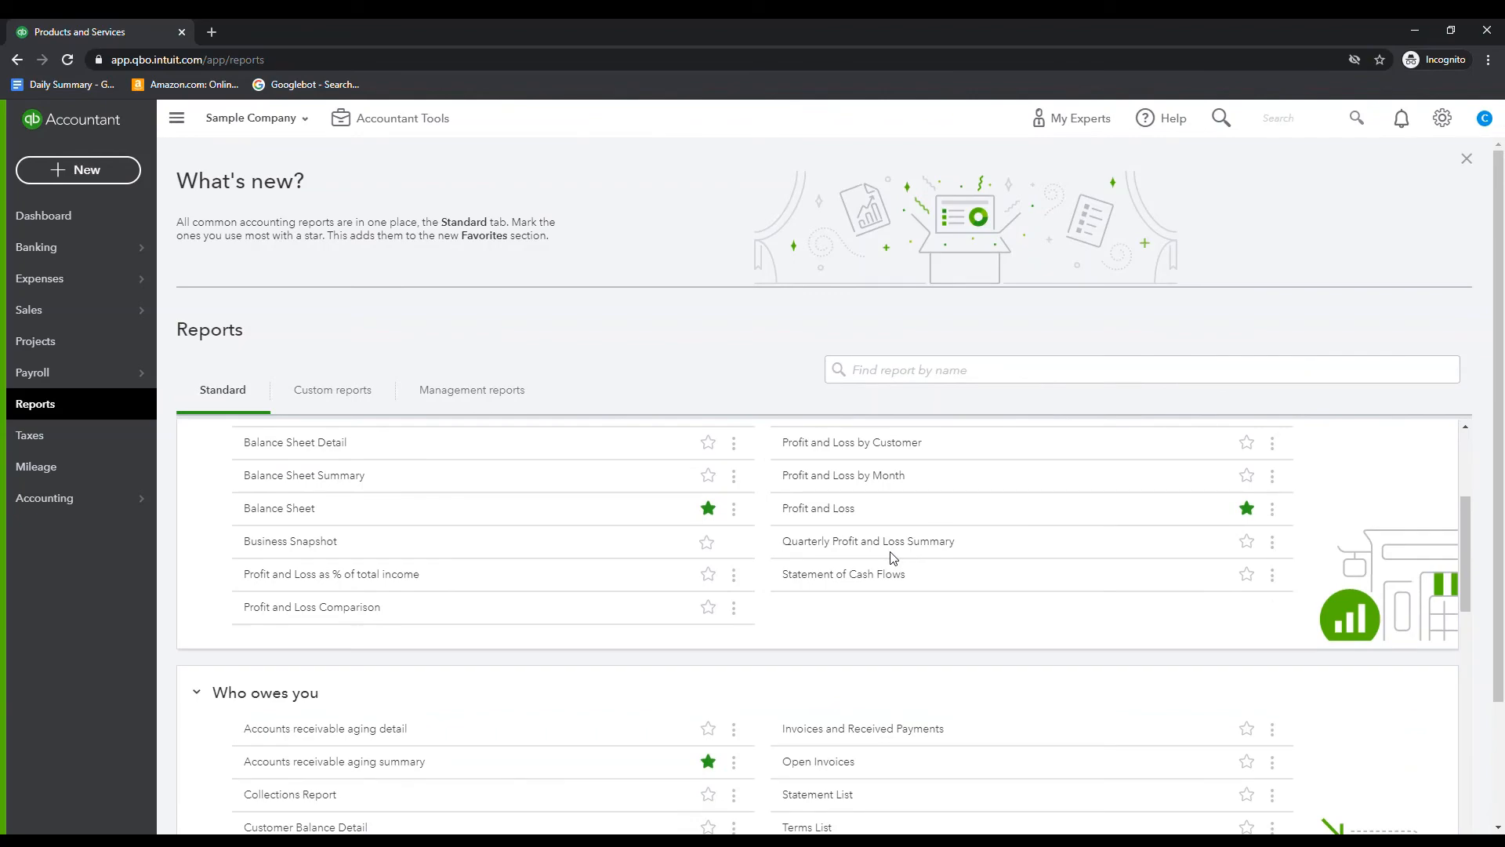
click(260, 510)
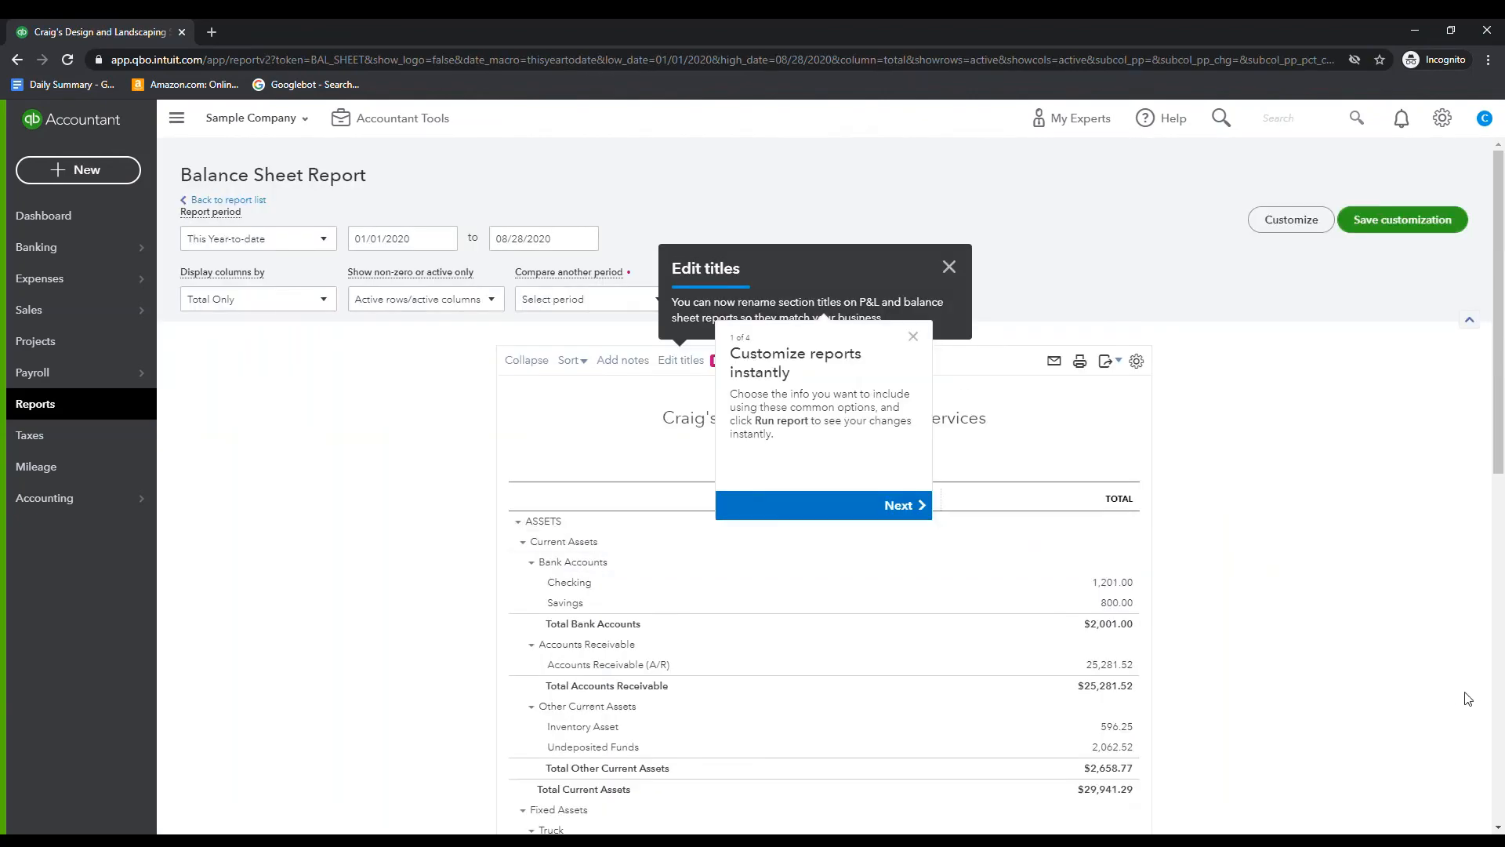
Find Upfront Customer Deposits under Other Current Liabilities in the balance sheet and open its transaction report
scroll(1369, 658, down, 3)
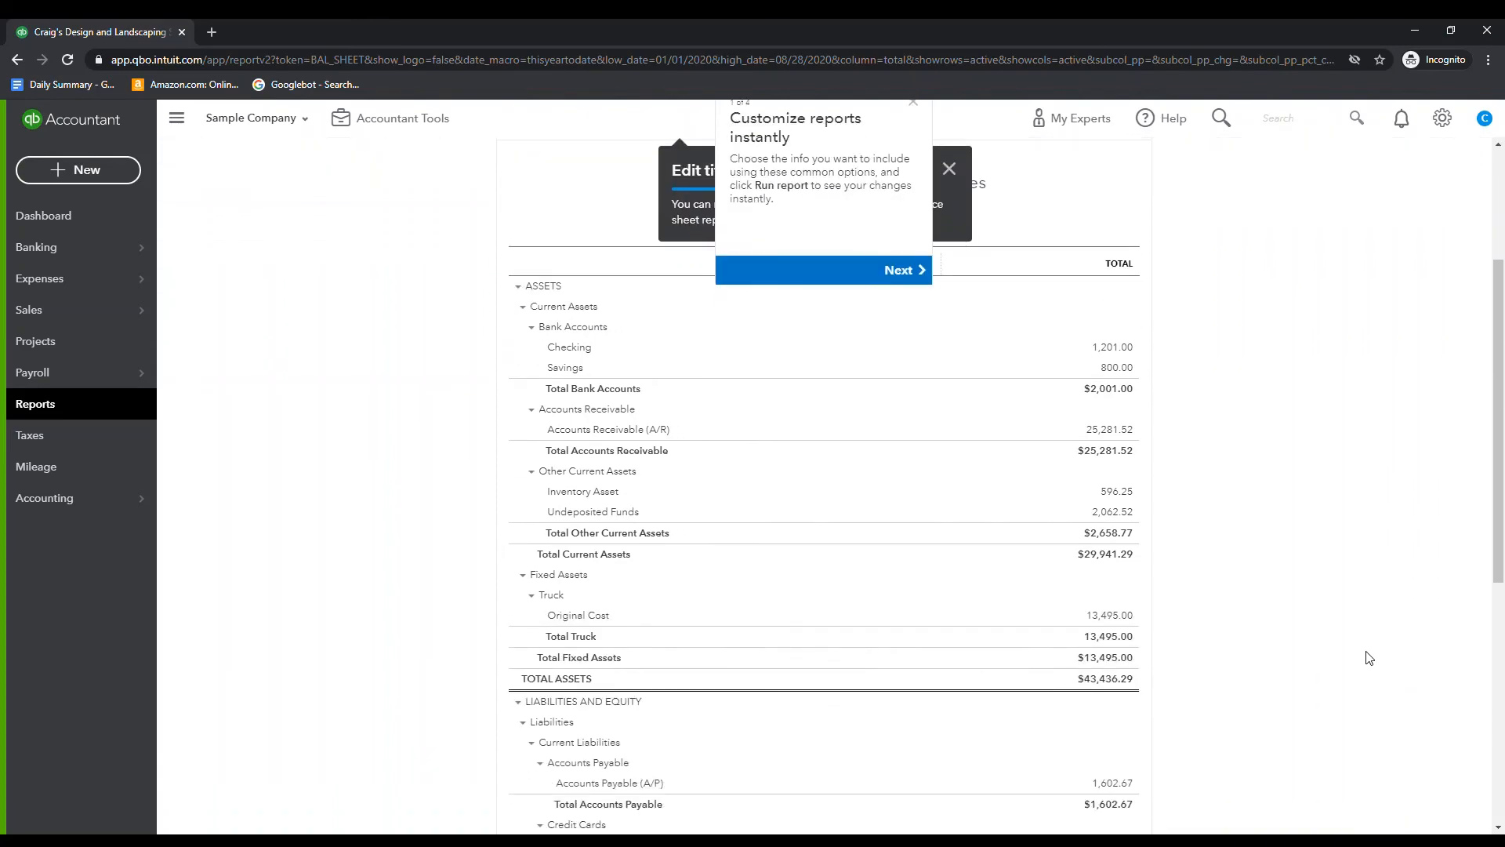
scroll(1368, 658, up, 3)
click(281, 244)
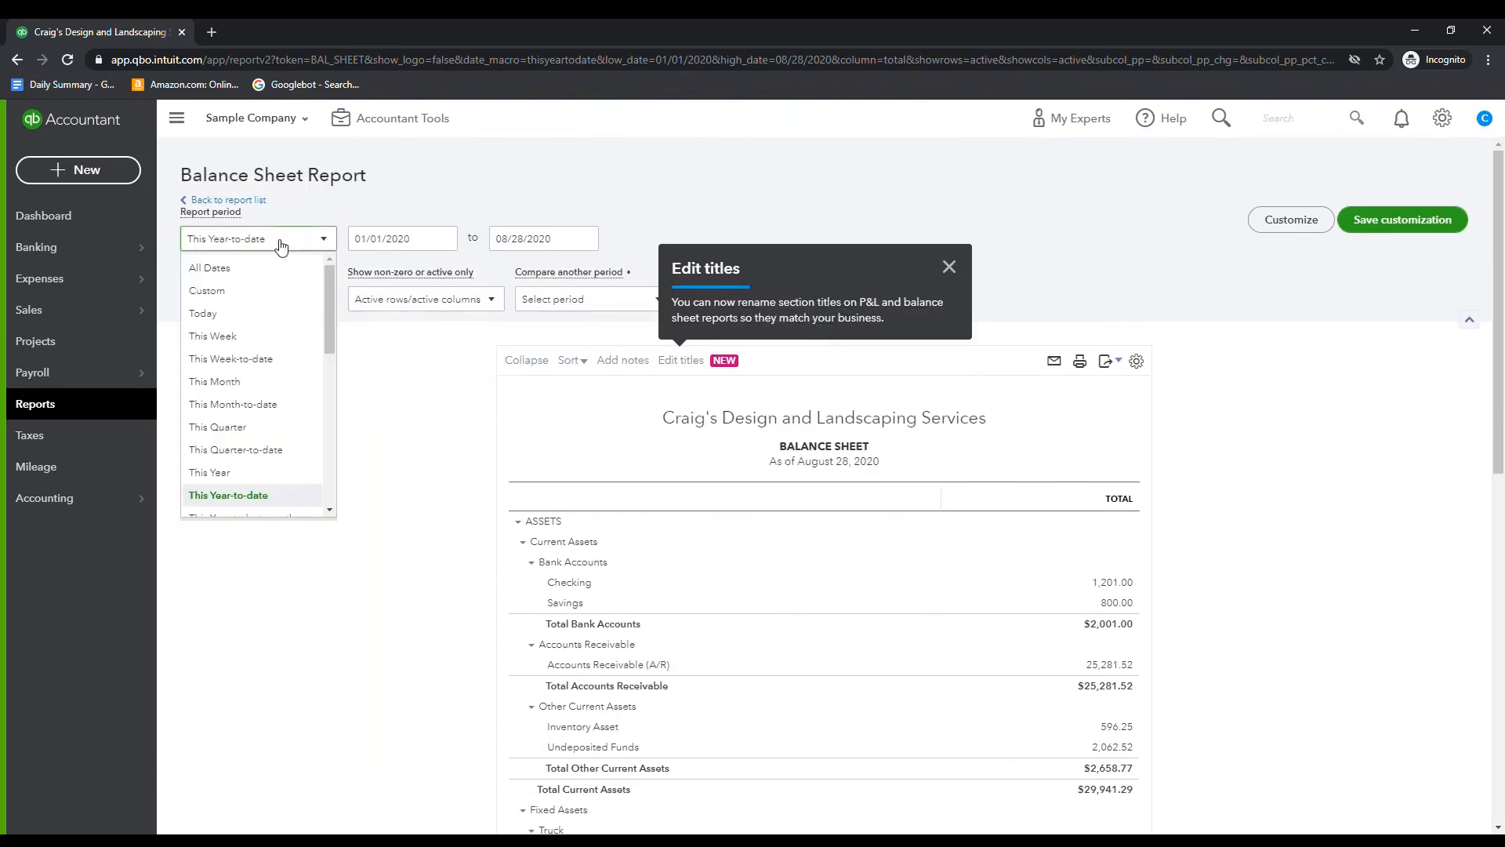
click(281, 244)
scroll(1157, 573, down, 4)
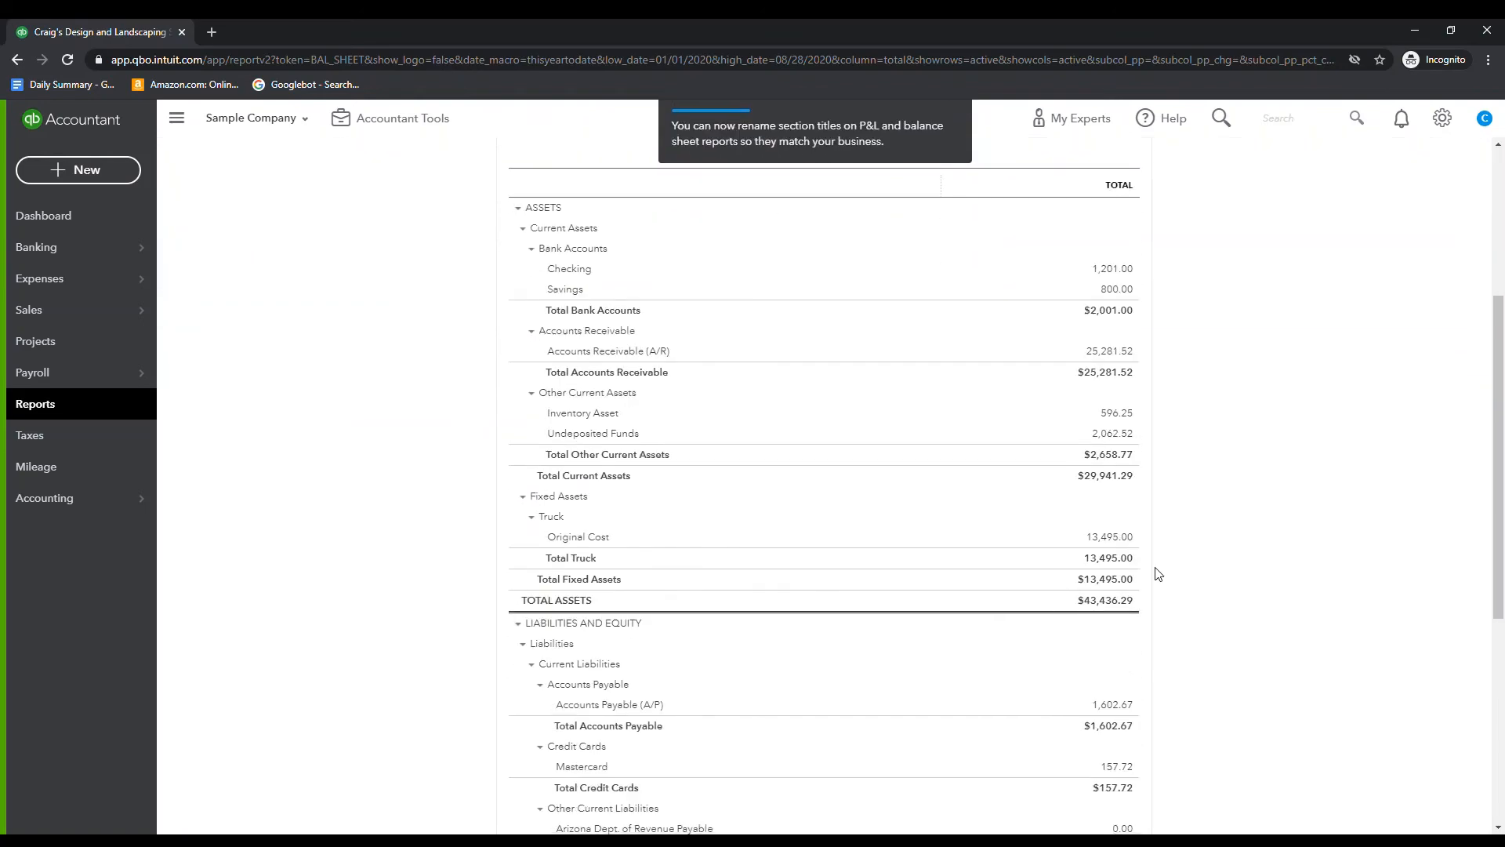
scroll(1157, 573, down, 3)
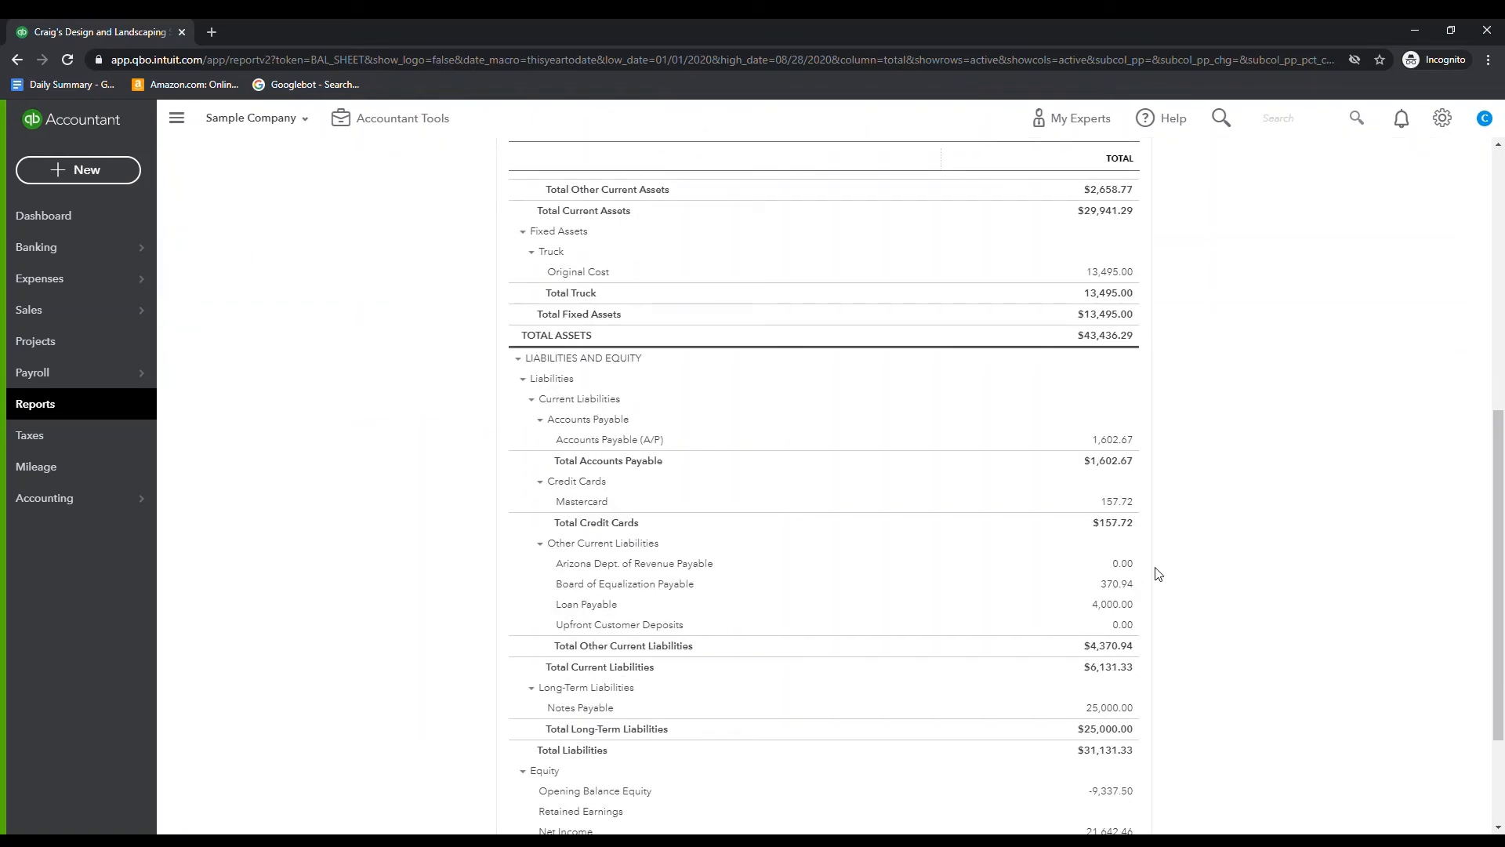
click(1119, 626)
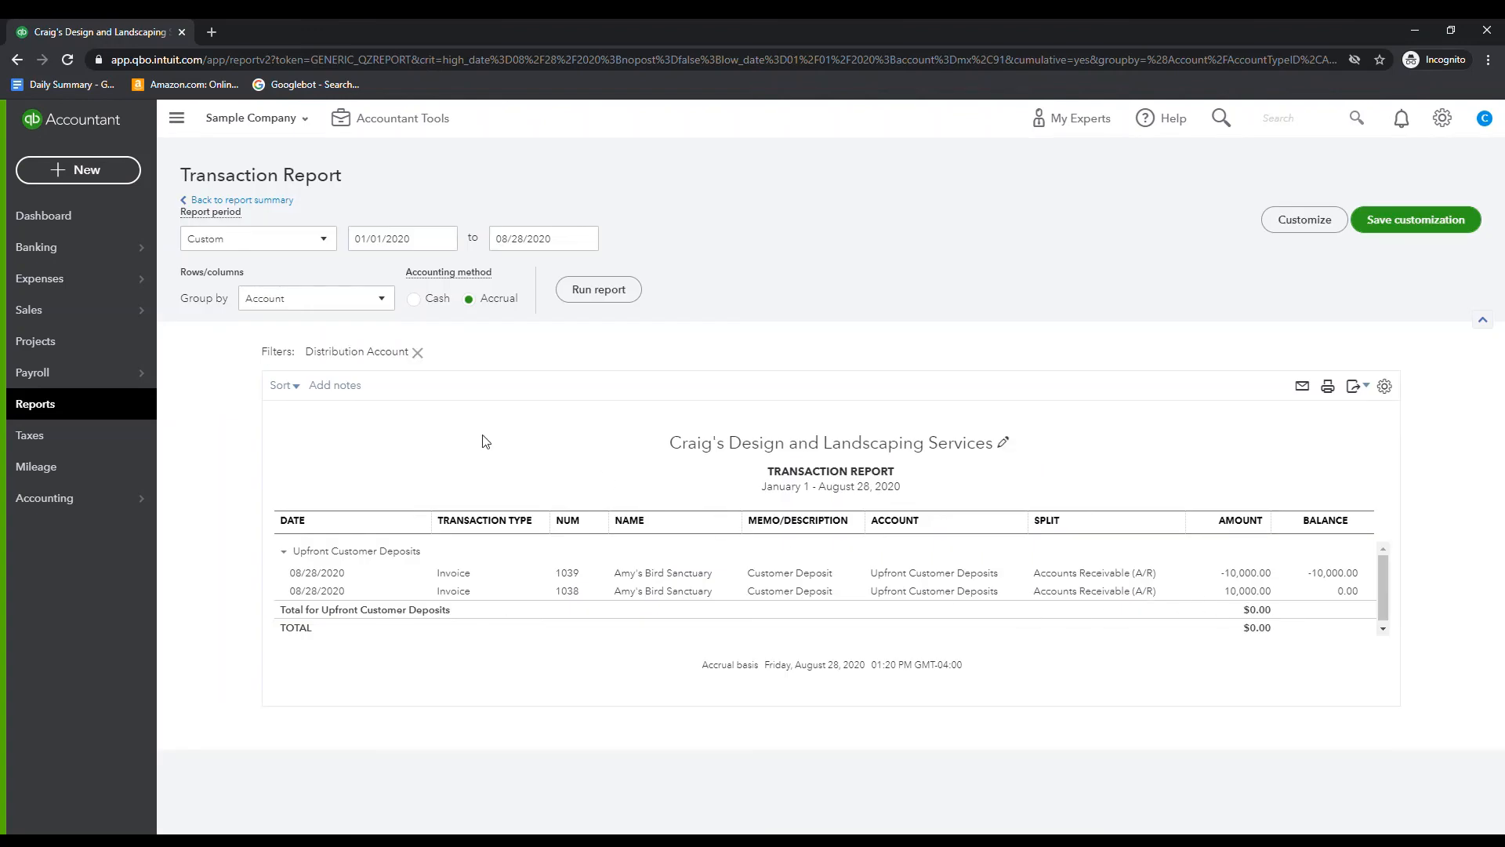
Group the Upfront Customer Deposits transaction report by Name
click(321, 302)
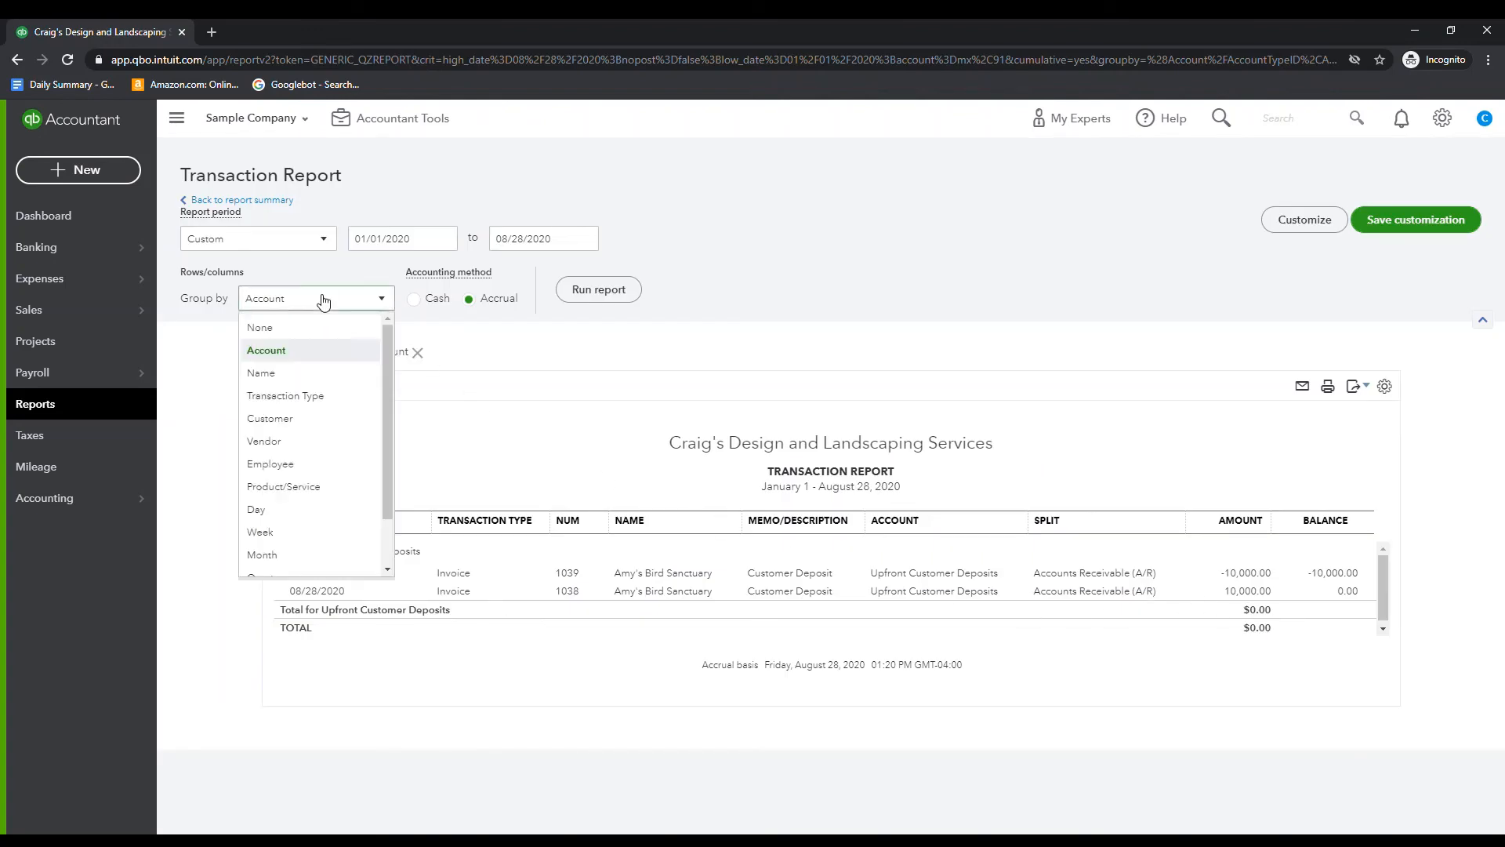
click(300, 373)
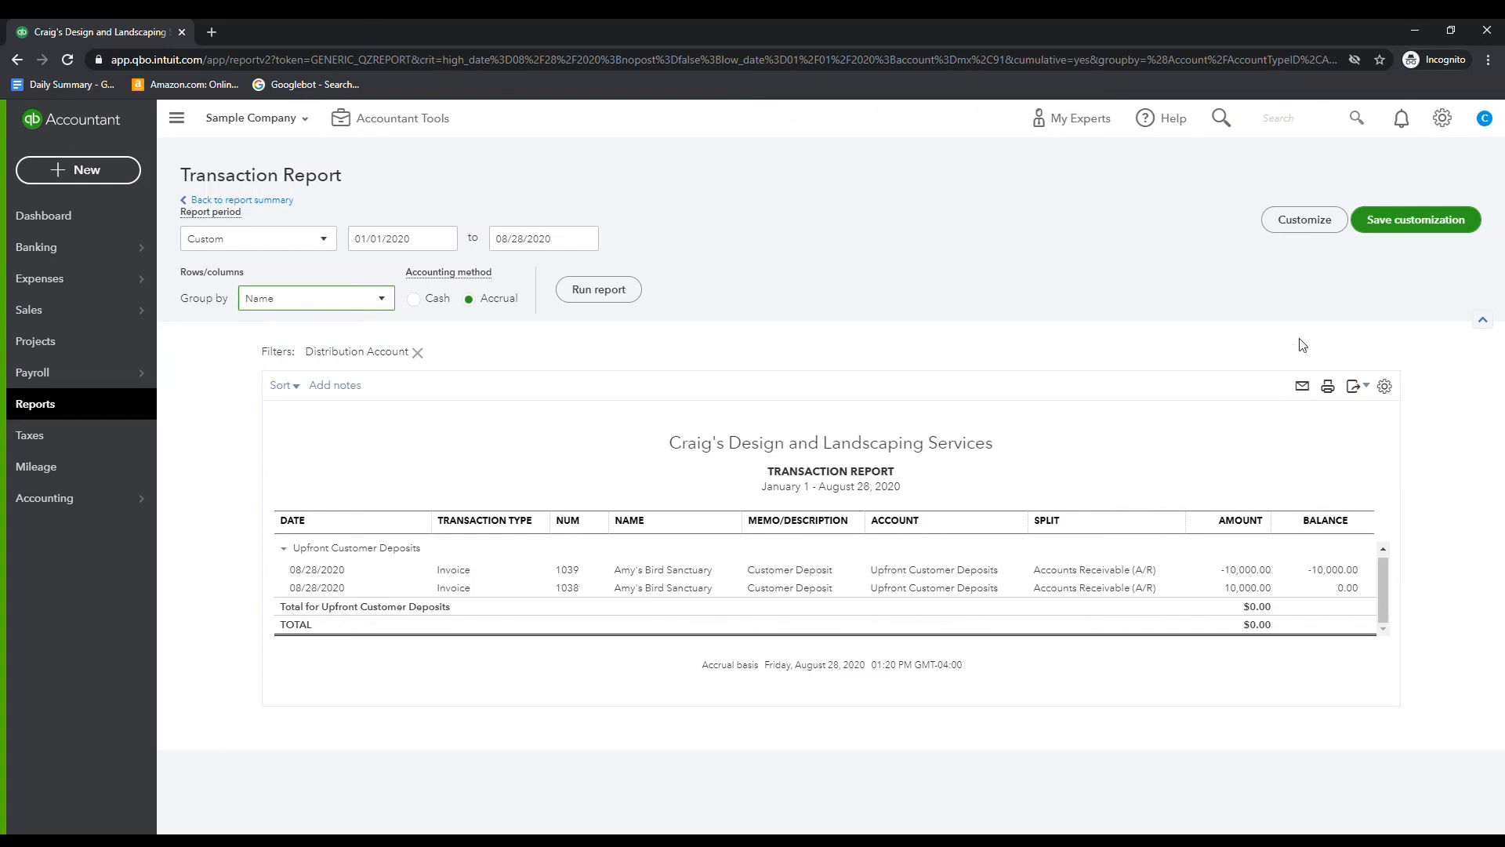
click(1415, 227)
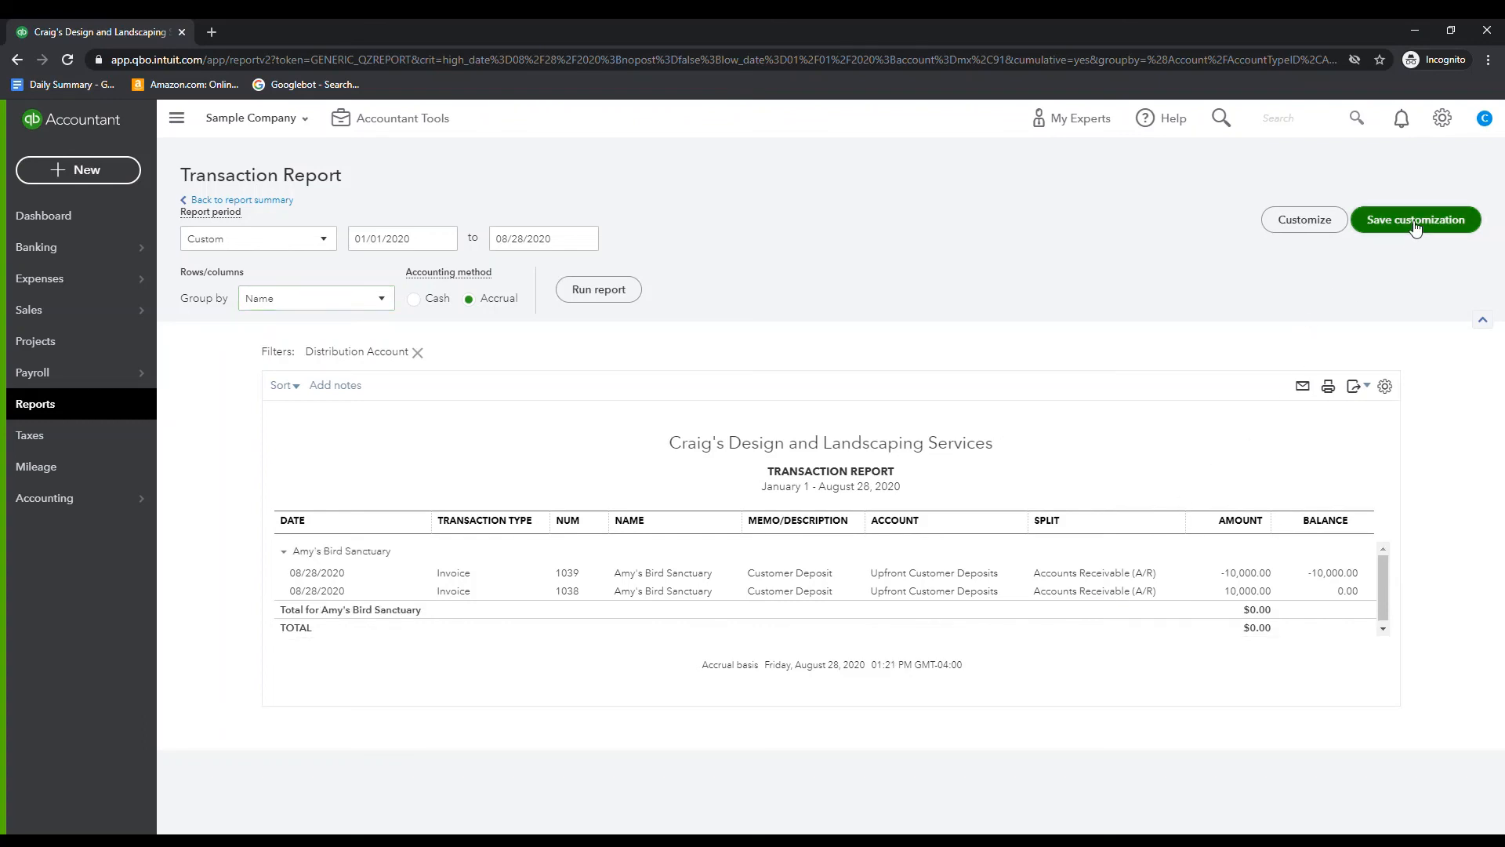
Save the customized transaction report as a custom report named Customer Deposit Report
click(1415, 226)
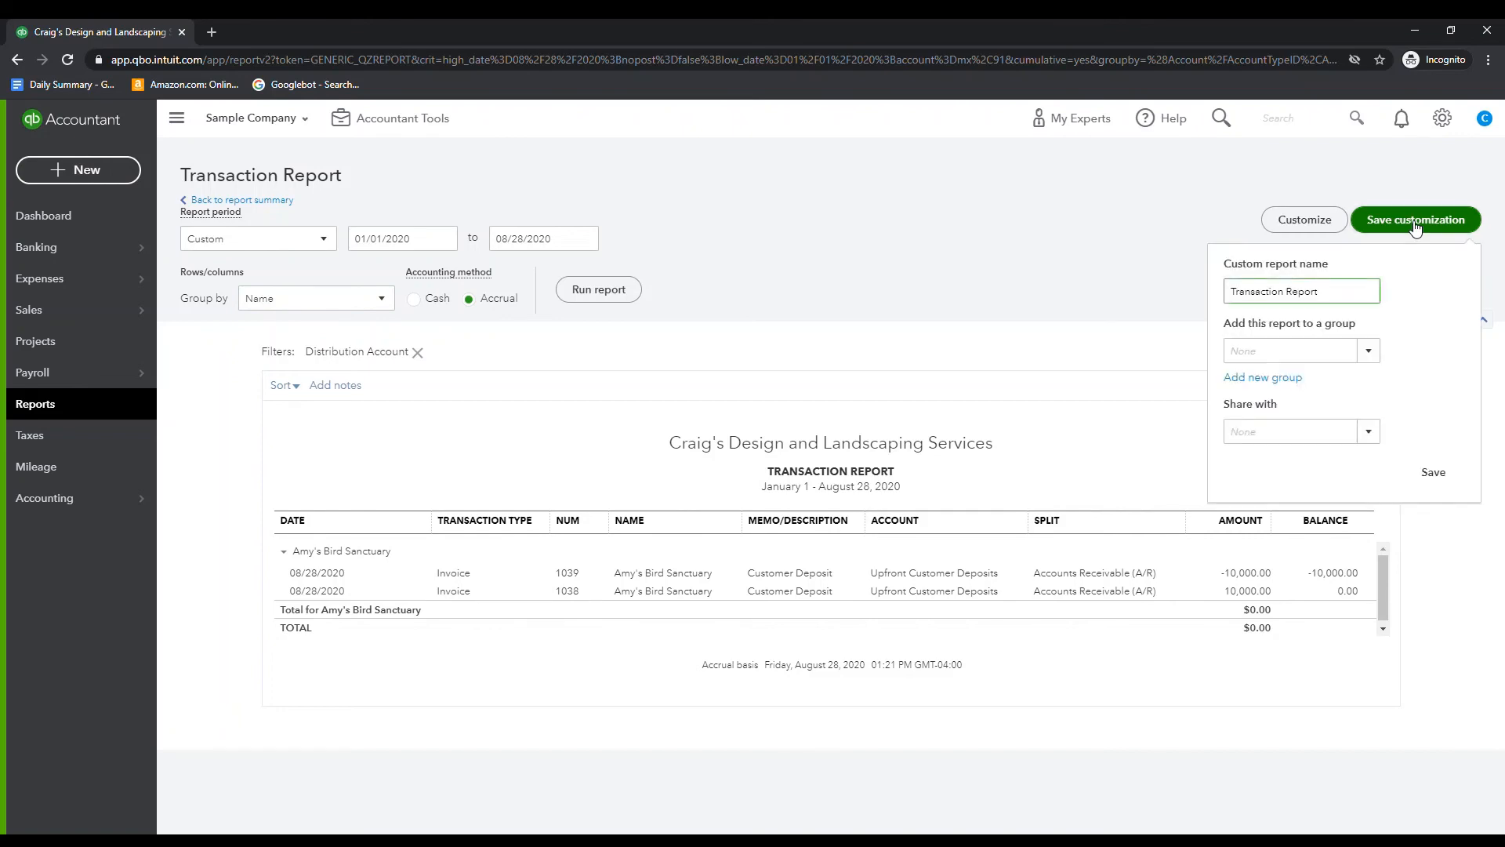
drag(1230, 291, 1374, 320)
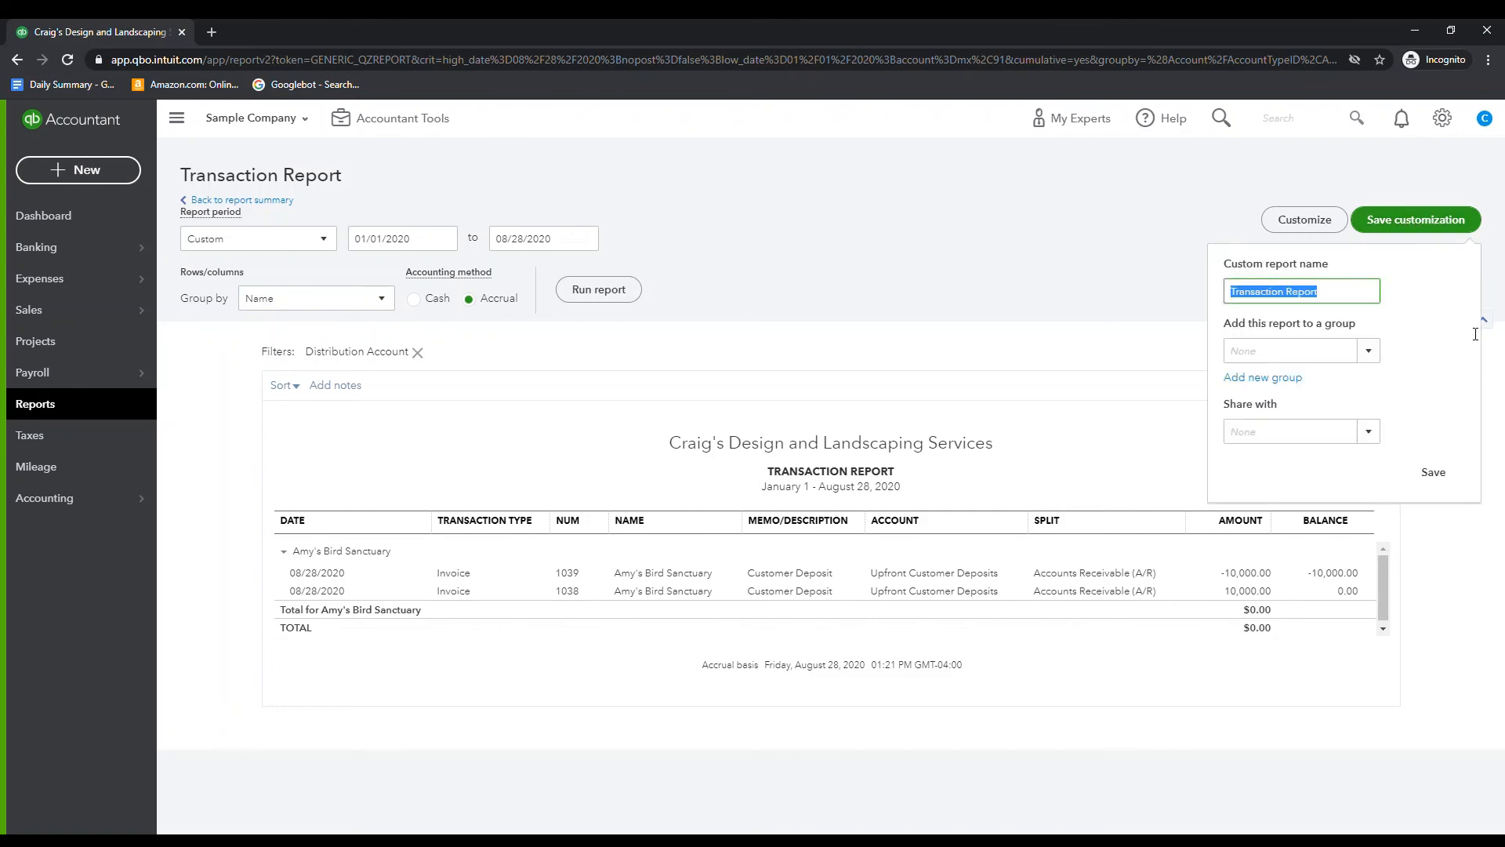
text(Customer Deposit Report)
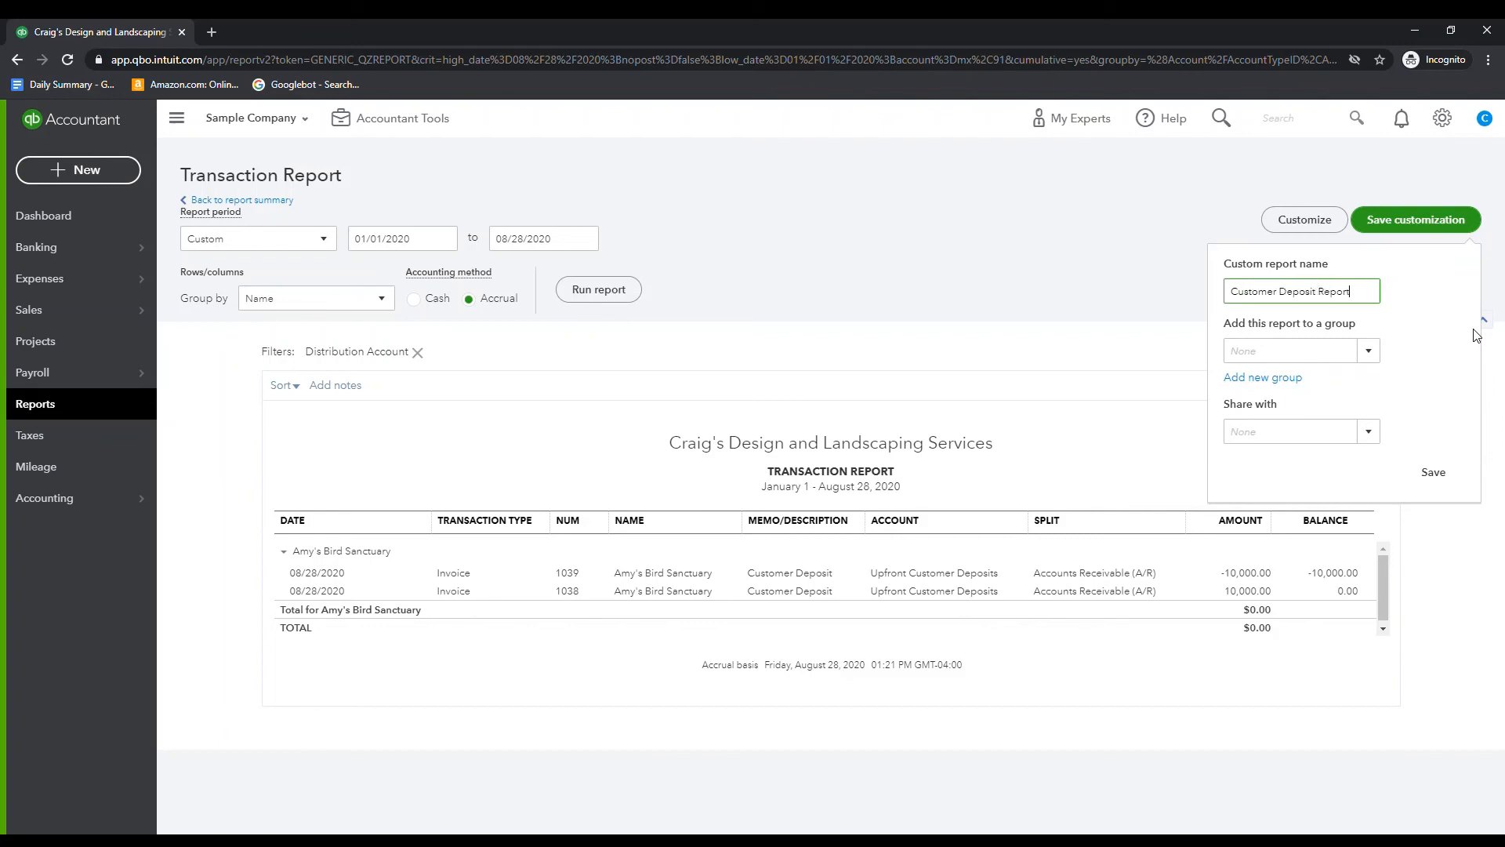
click(1436, 471)
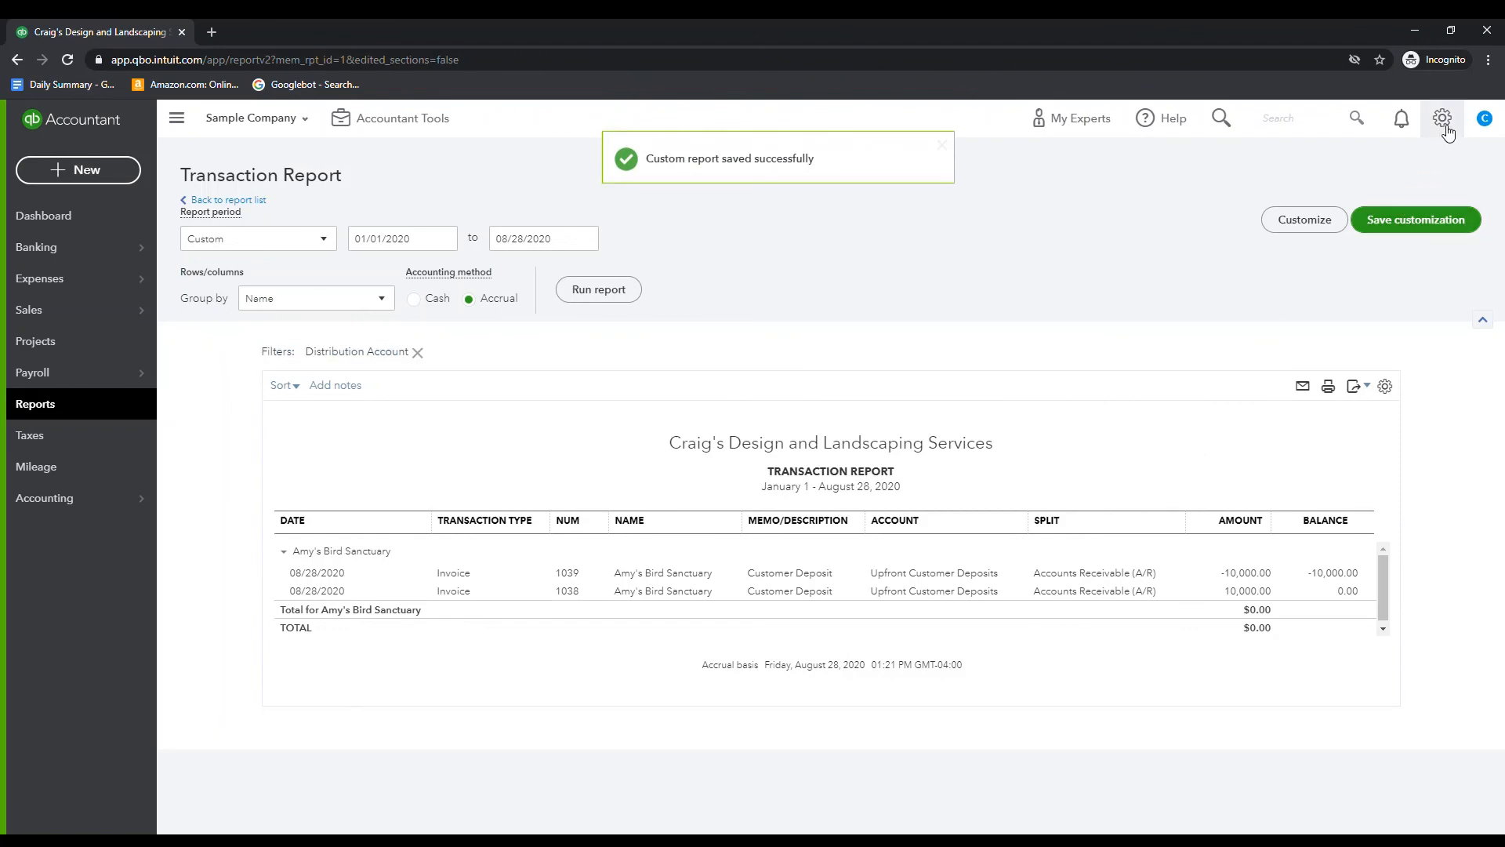
Open the saved Customer Deposit Report from the list of custom reports
click(43, 405)
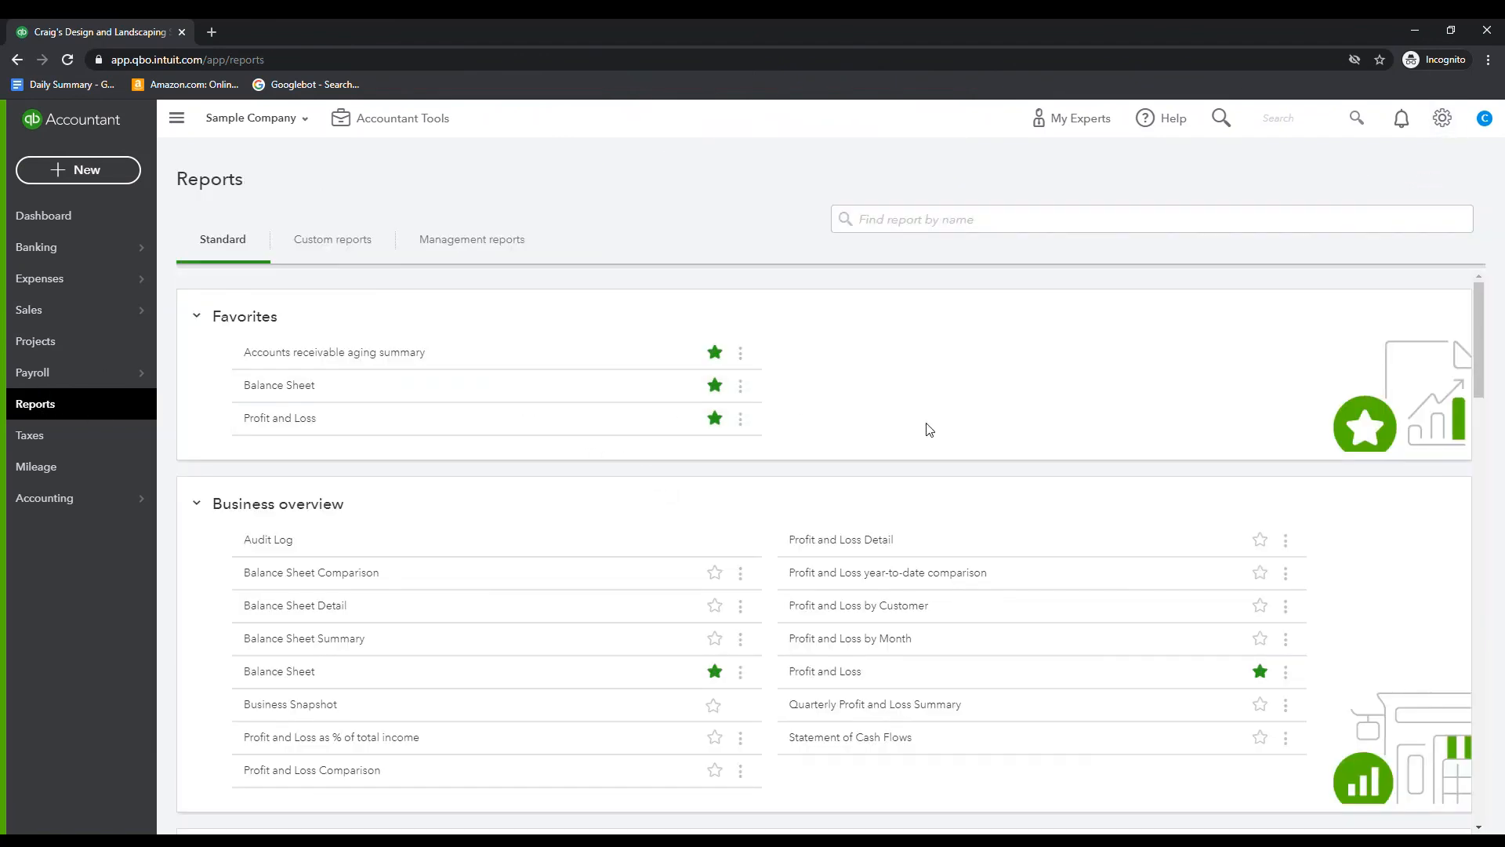
scroll(928, 427, down, 2)
scroll(928, 427, up, 2)
scroll(928, 428, down, 2)
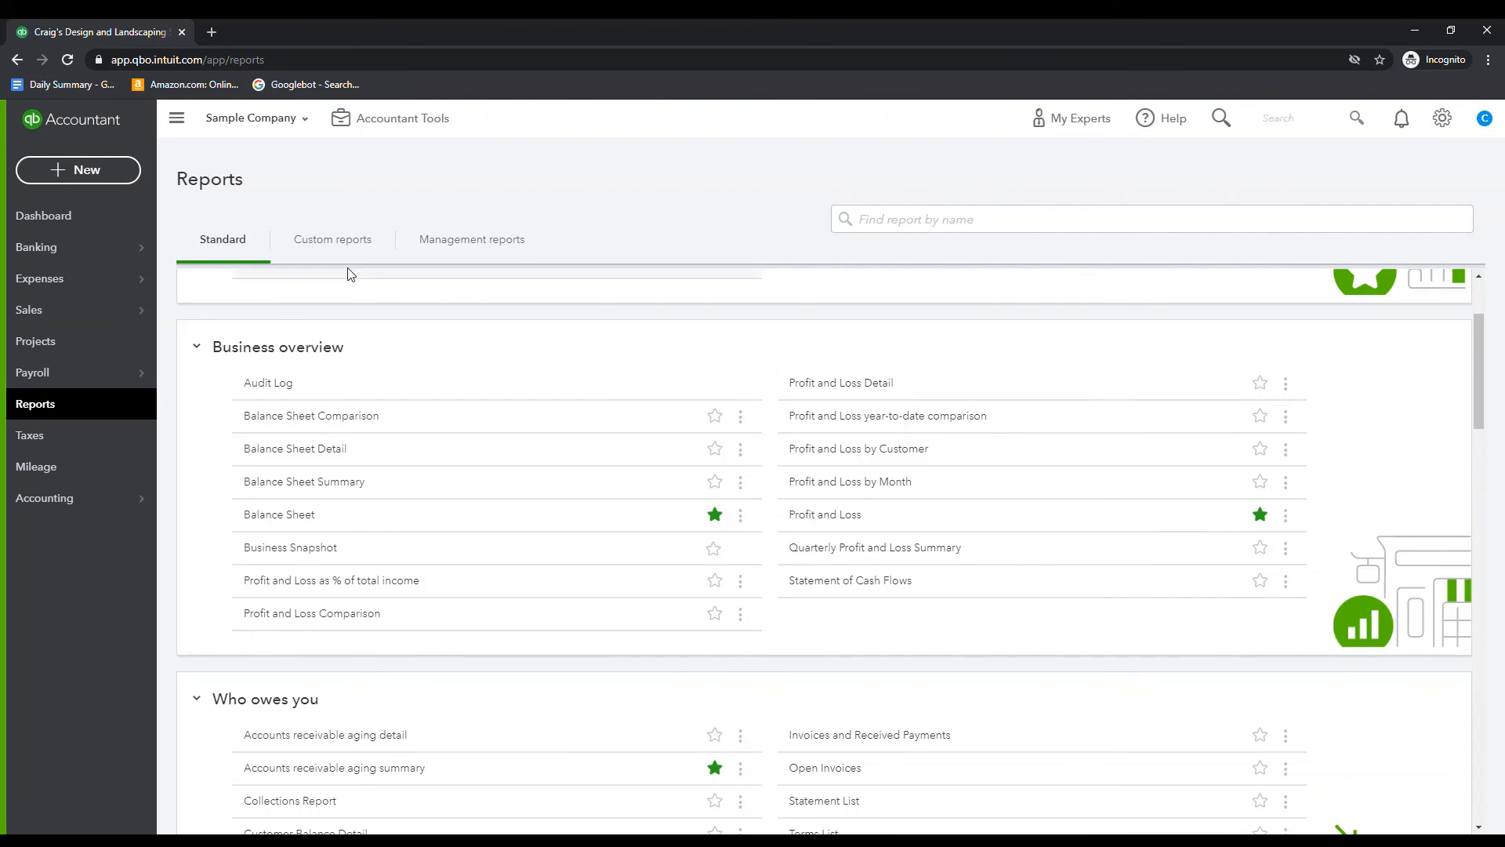
click(334, 245)
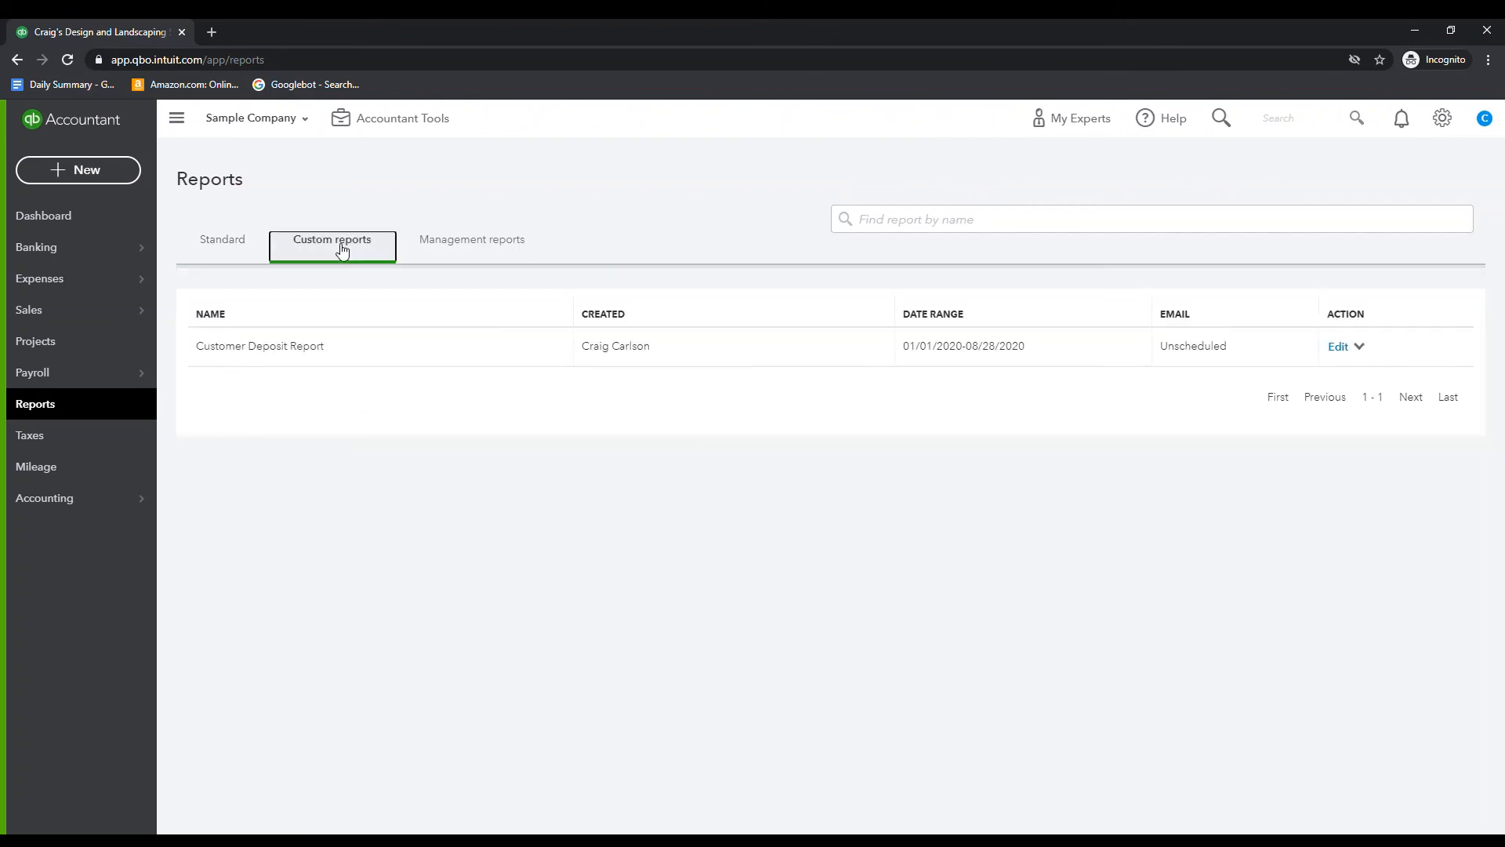
click(259, 346)
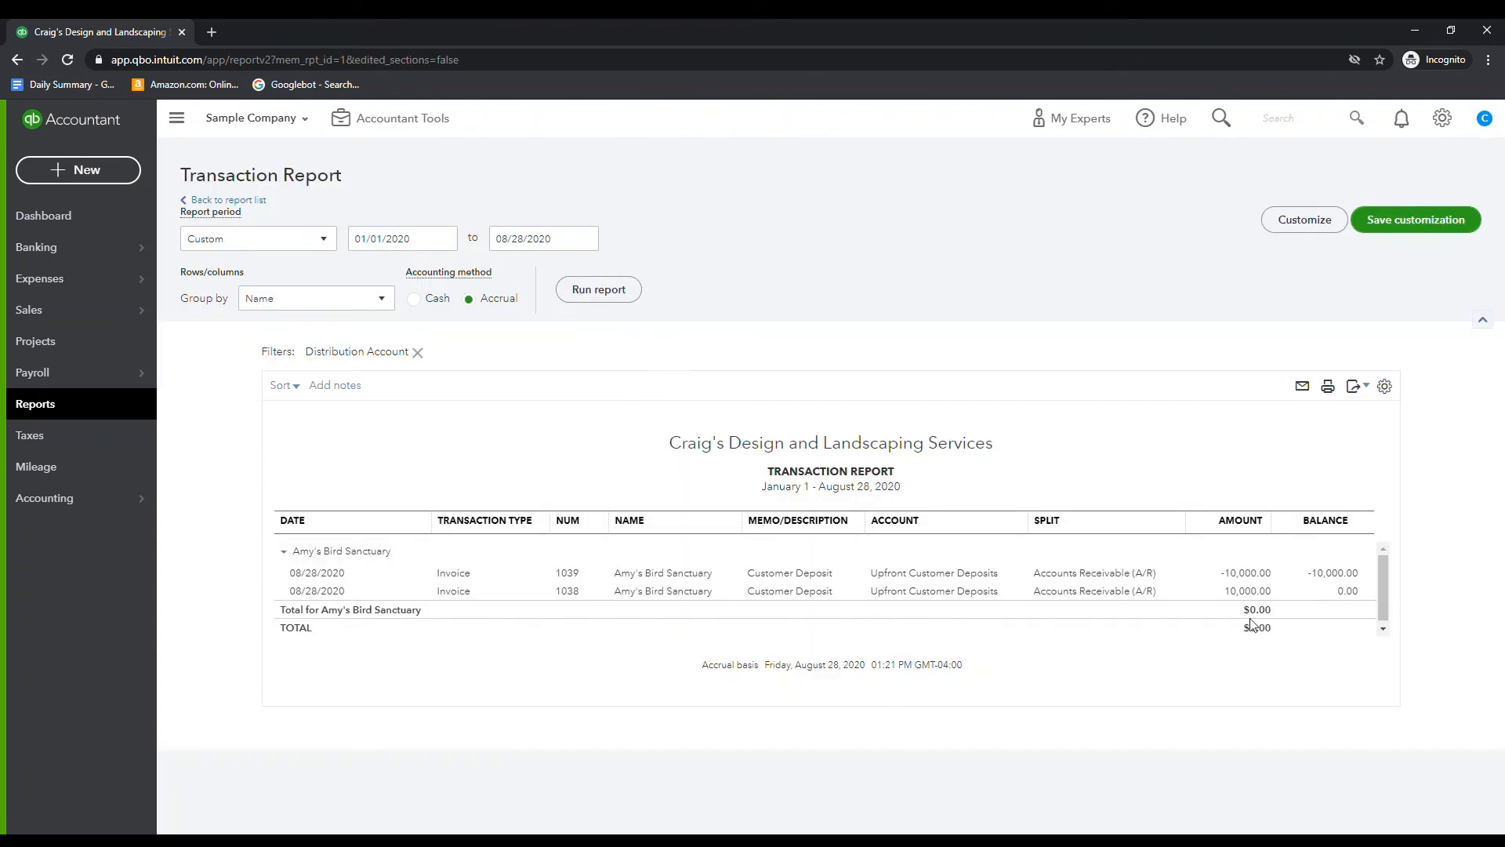